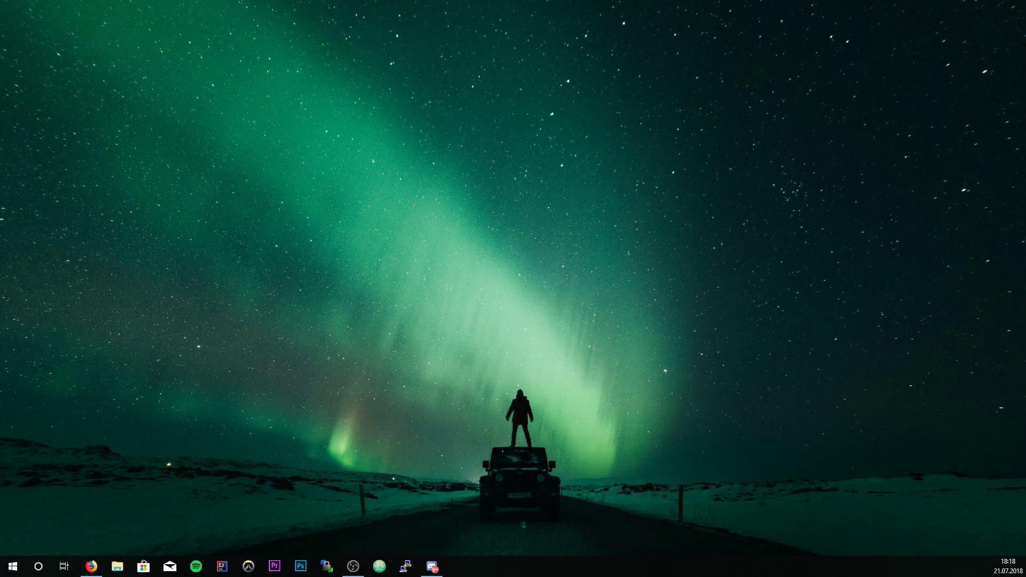
Check the OBS_Transition_01.zip download page, and open the OBS_Logo_Transition_01_CC project from the desktop's Download folder in After Effects.
click(91, 566)
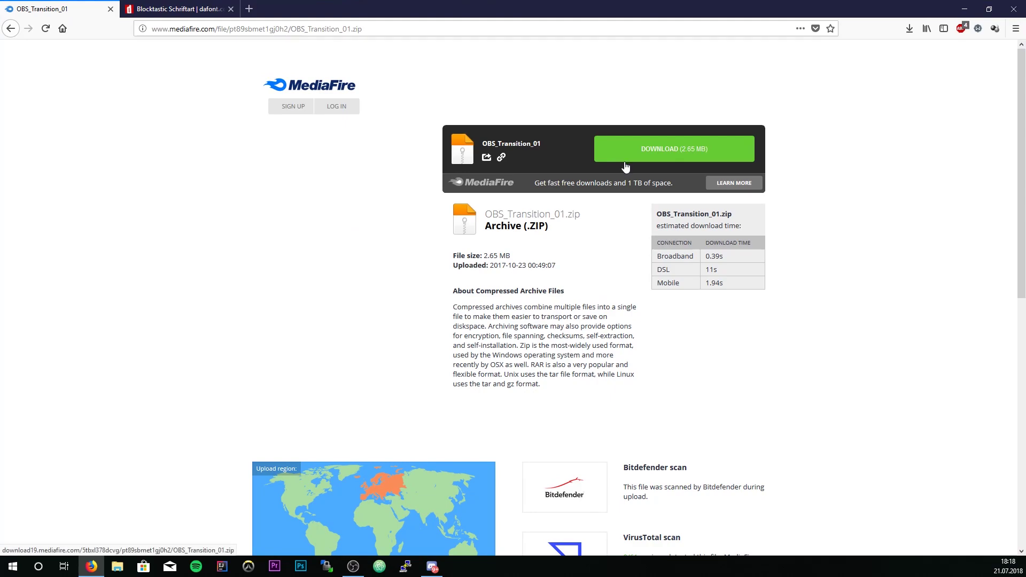
key(super+d)
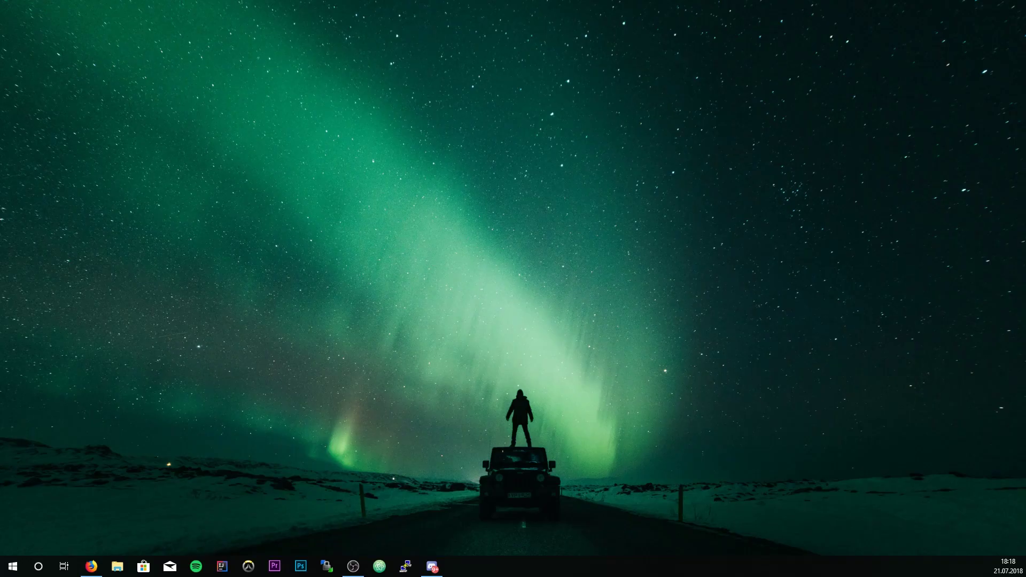
drag(834, 256, 495, 249)
double_click(495, 247)
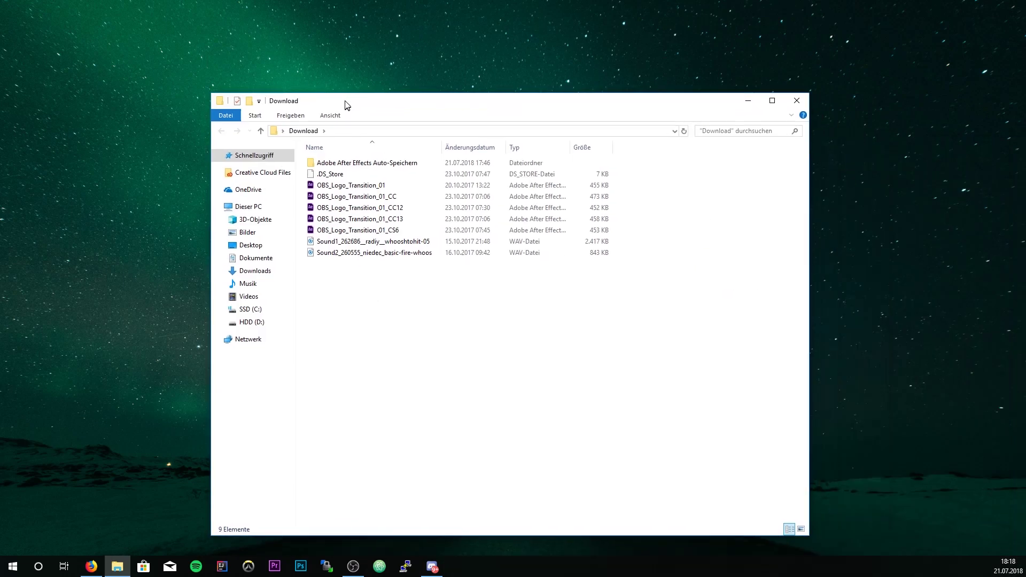
drag(344, 100, 341, 61)
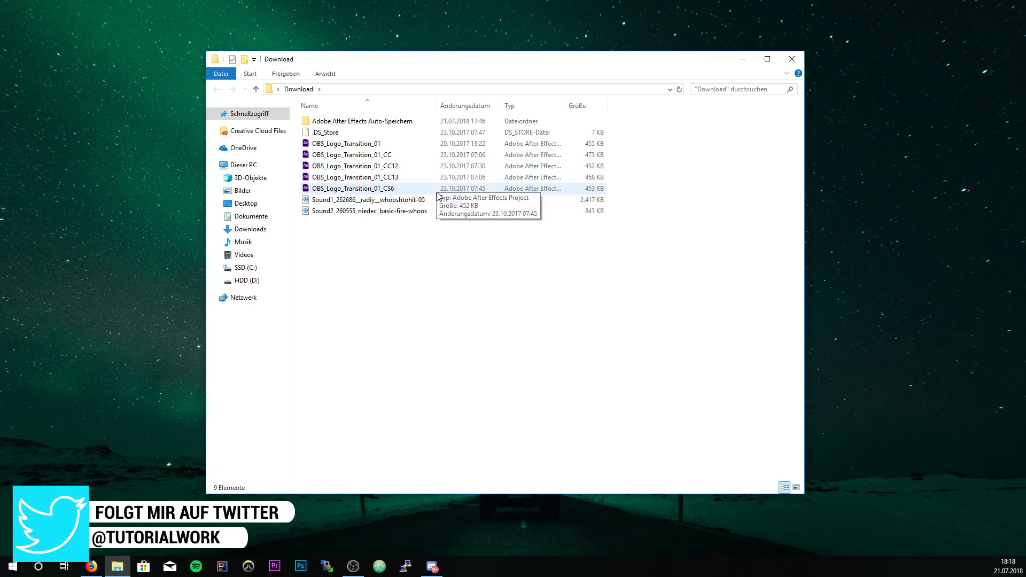
double_click(445, 156)
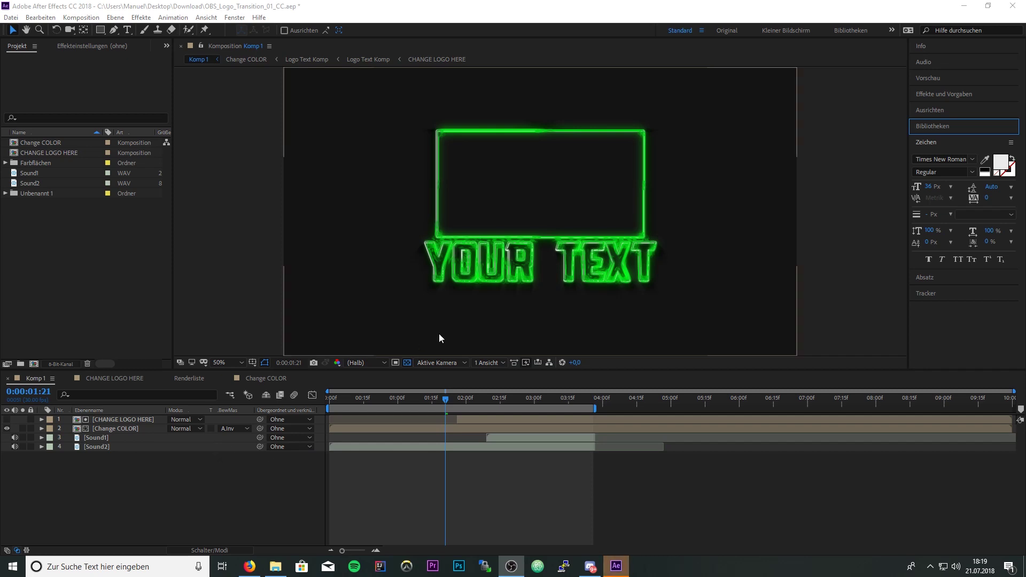
Play the Komp 1 transition from the beginning, and park the playhead at 0:00:01:17.
drag(446, 399, 413, 400)
key(space)
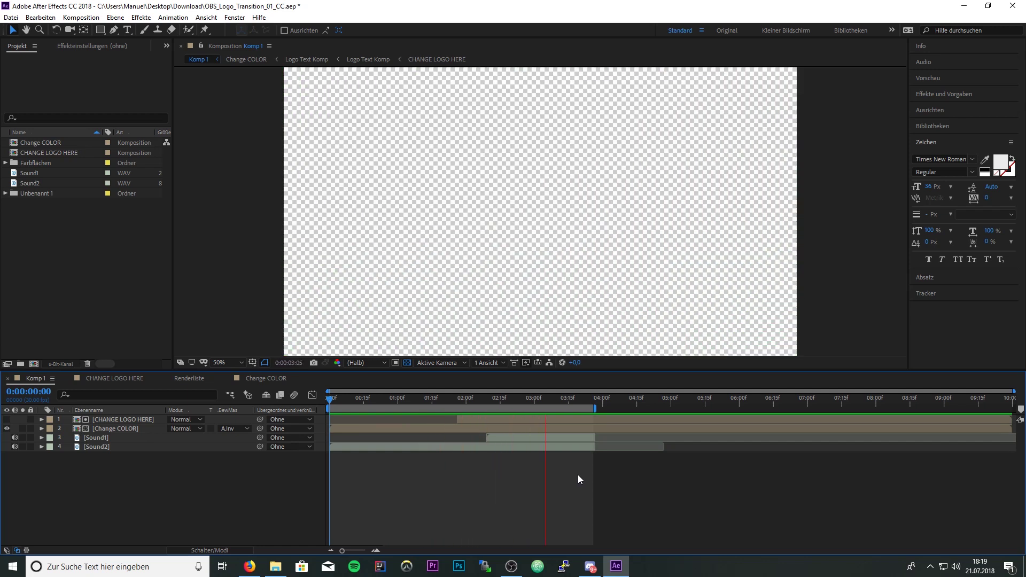
key(space)
click(437, 399)
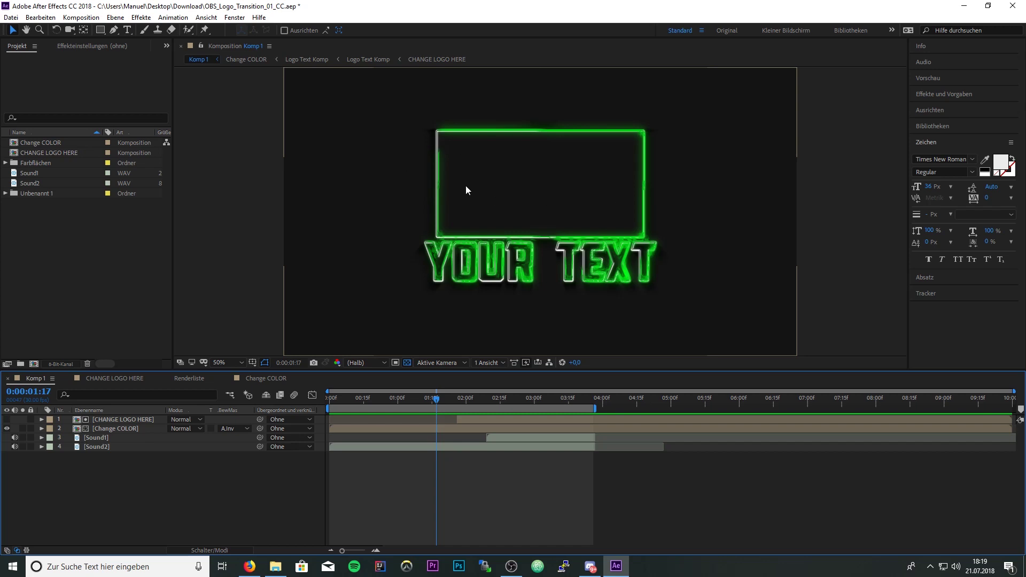
Open the CHANGE LOGO HERE composition and delete its sg_logo.png placeholder layer.
double_click(124, 419)
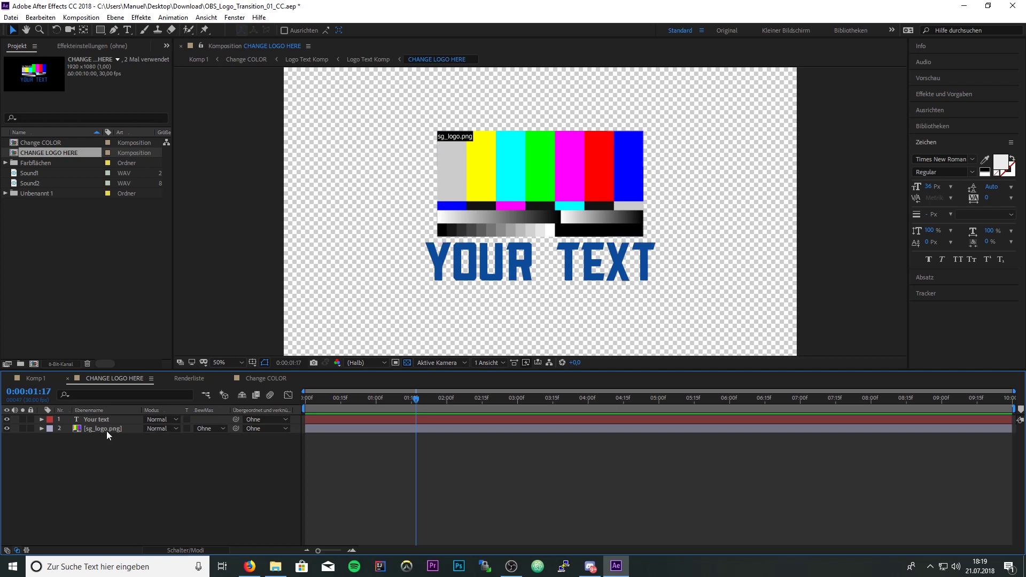
click(106, 429)
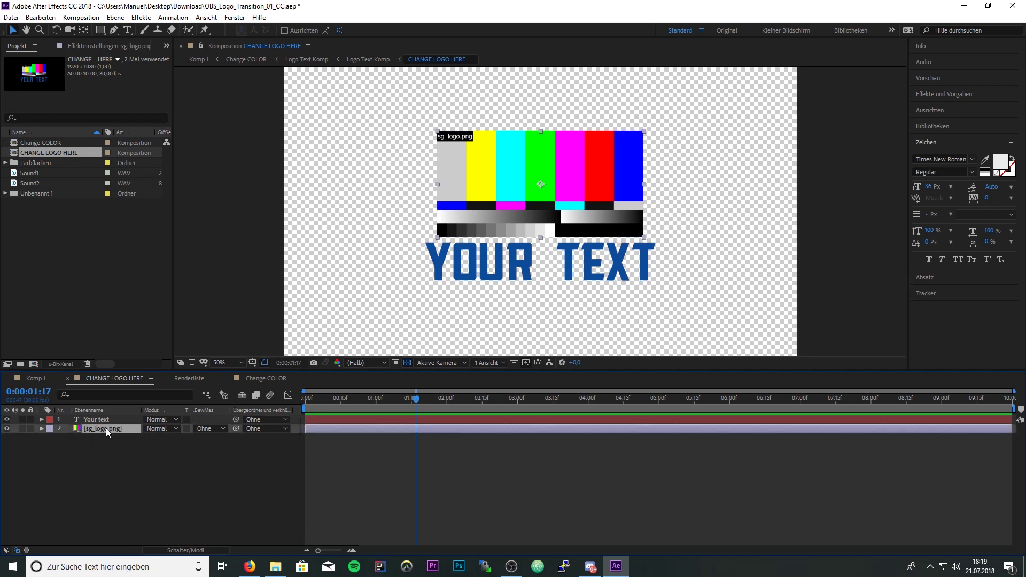
key(Delete)
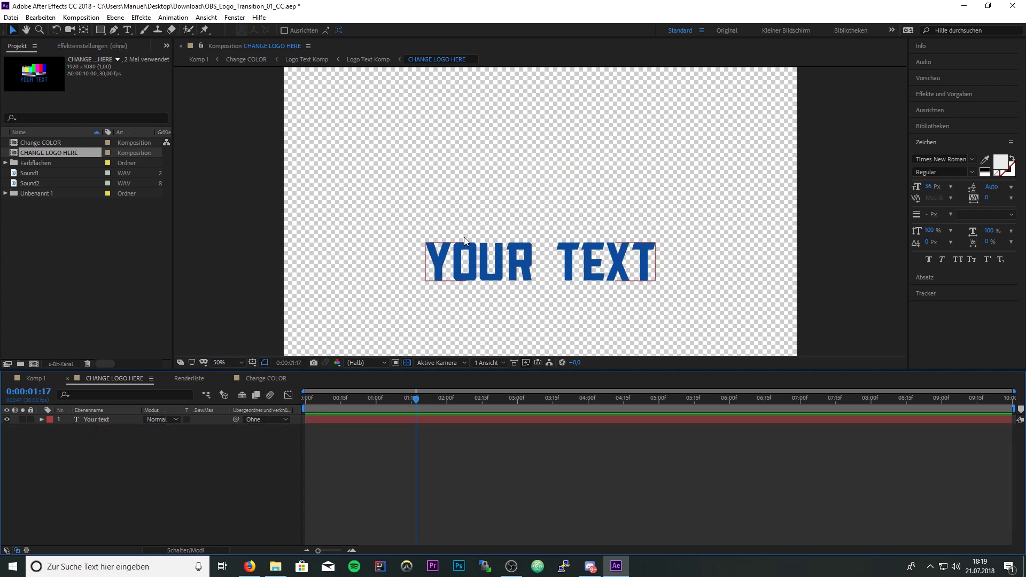
Add PBfinalKaffeetasse.png from the desktop to the CHANGE LOGO HERE composition and position the logo above the text.
drag(513, 6, 286, 20)
drag(496, 310, 970, 545)
drag(705, 26, 640, 25)
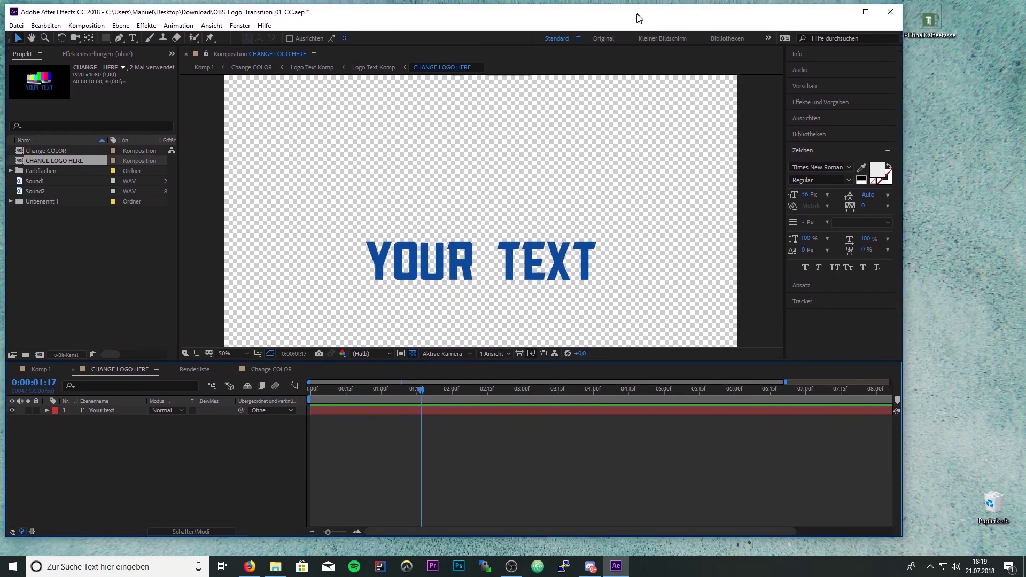
drag(930, 22, 152, 476)
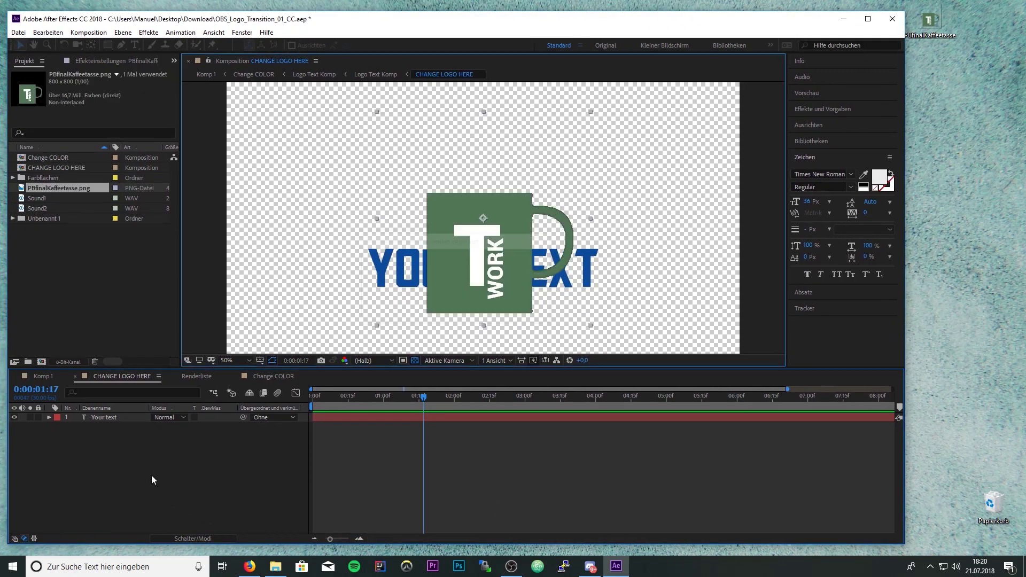
mouse_move(431, 20)
mouse_down()
mouse_move(435, 39)
mouse_move(418, 12)
mouse_up()
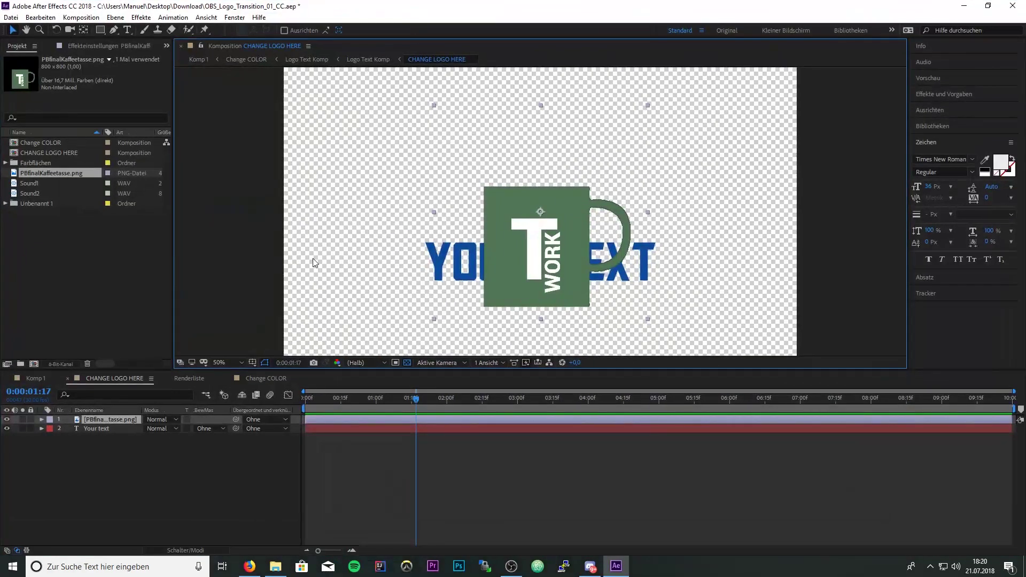
drag(563, 267, 558, 176)
Select the Your text layer and view its Blocktastic font page on dafont.com in Firefox, returning to After Effects.
click(104, 434)
click(102, 430)
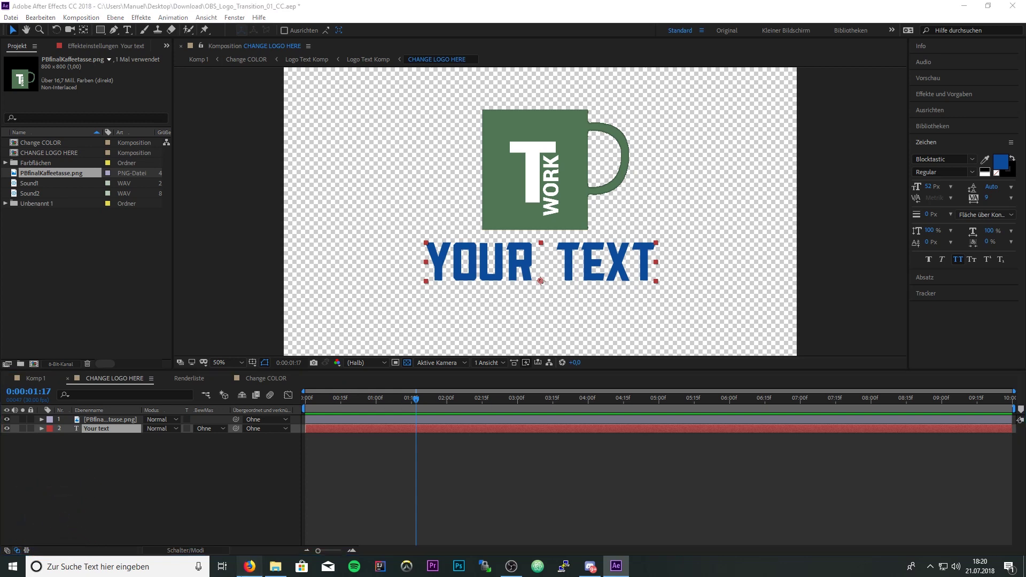
click(250, 567)
click(174, 14)
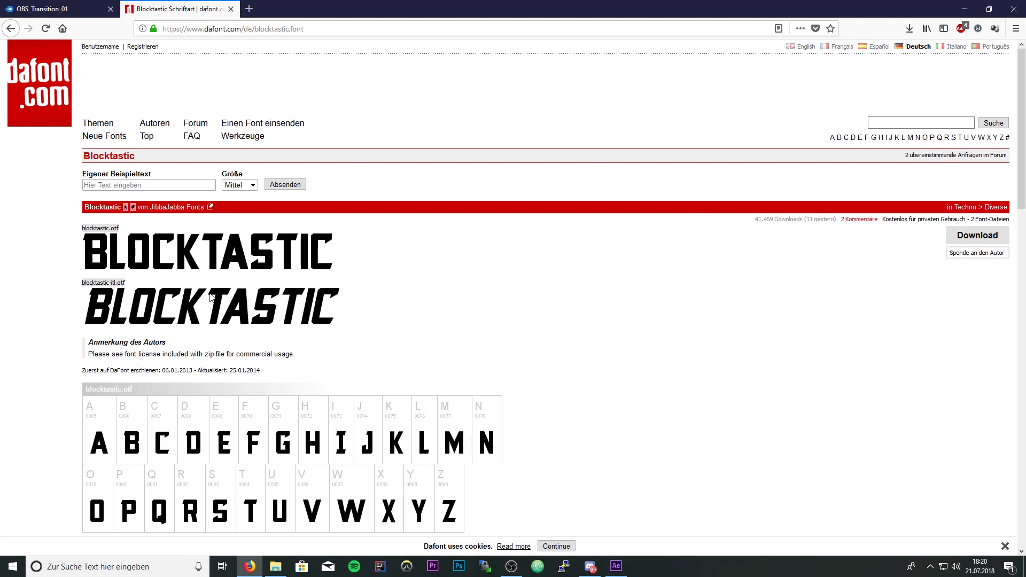
click(251, 566)
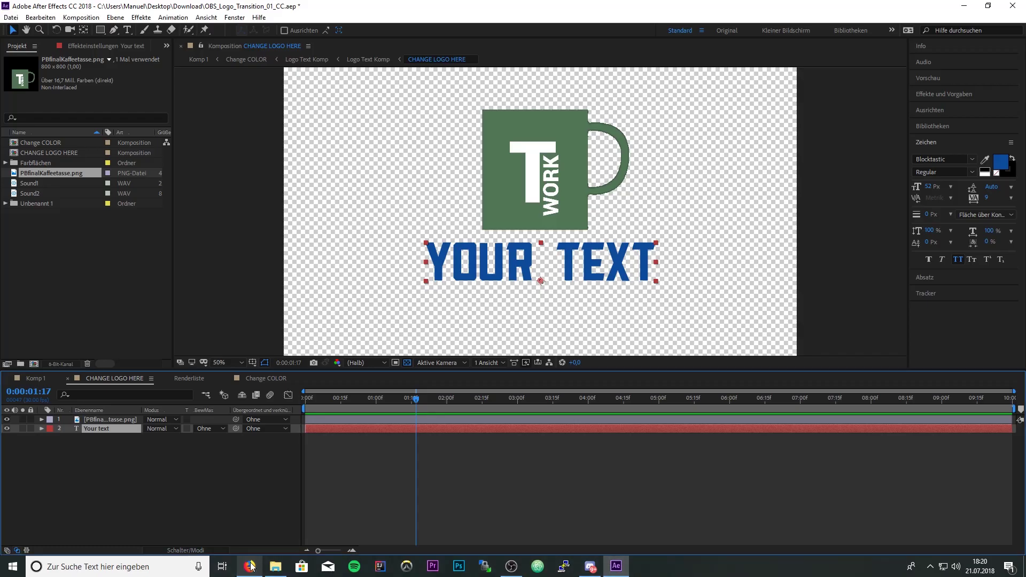
Replace the placeholder text below the logo with TUTORIALWORK, keeping the Blocktastic font.
double_click(517, 270)
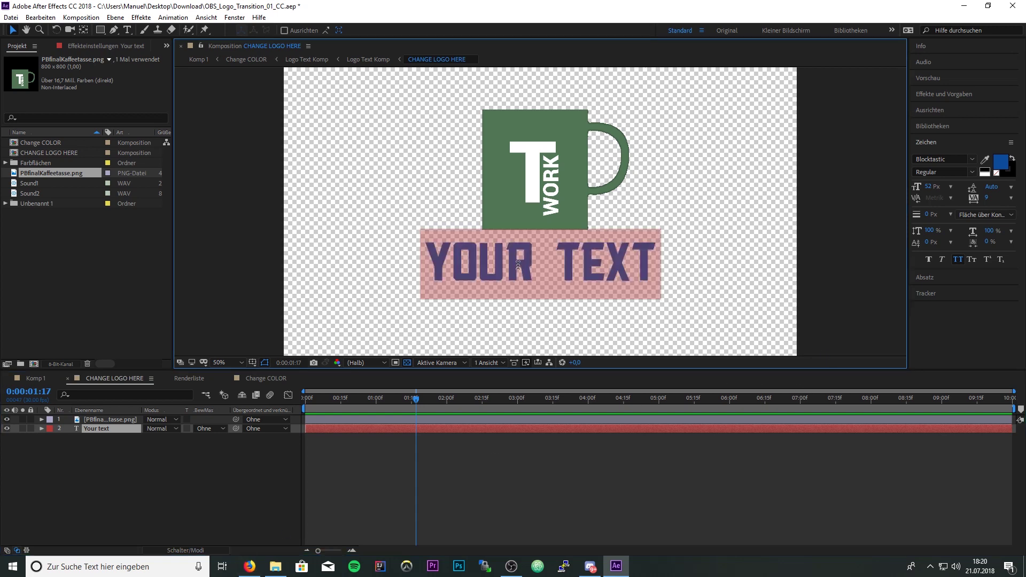
click(973, 163)
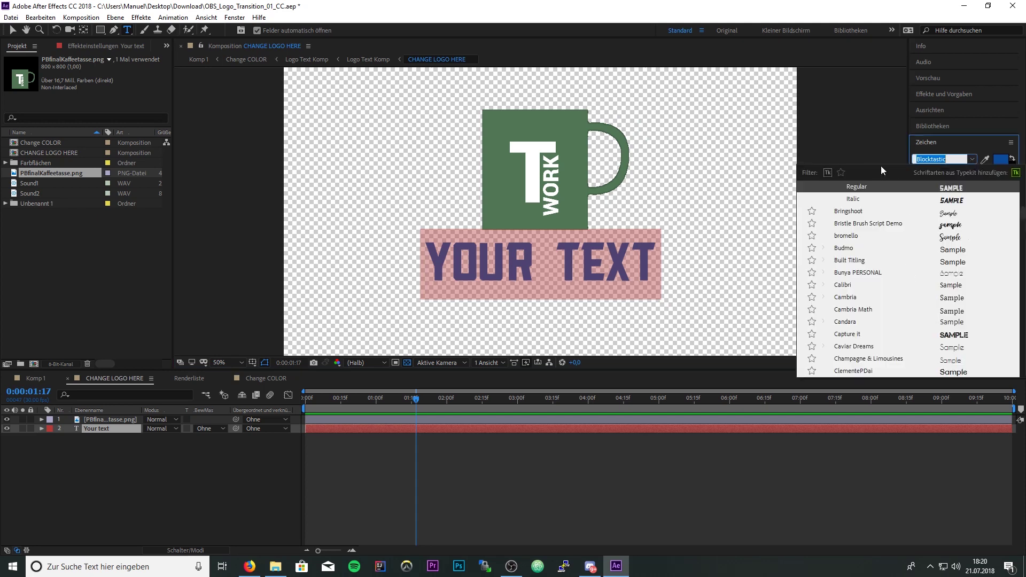
click(944, 149)
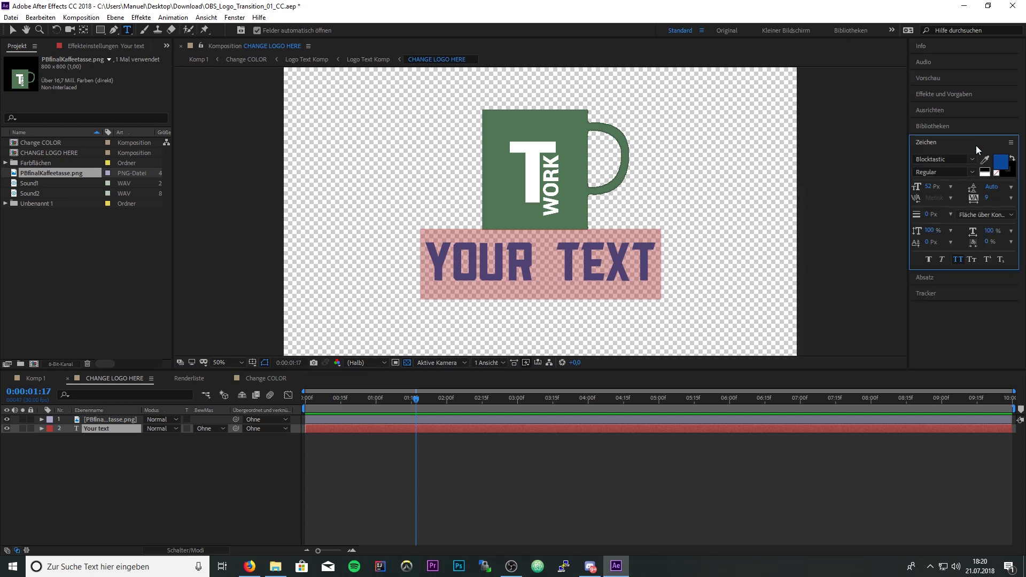
triple_click(544, 257)
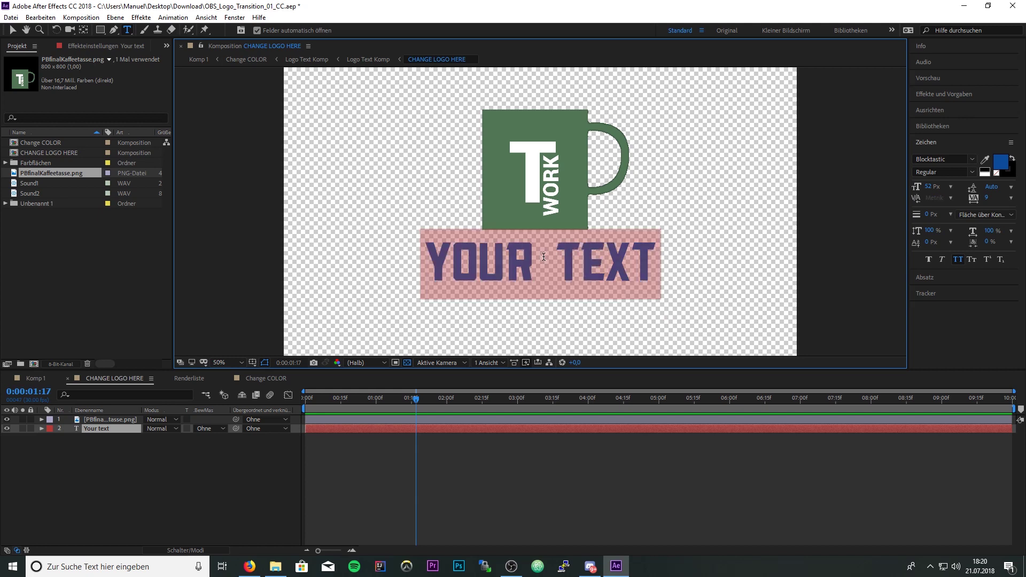
text(TUTORIALWORK)
click(562, 461)
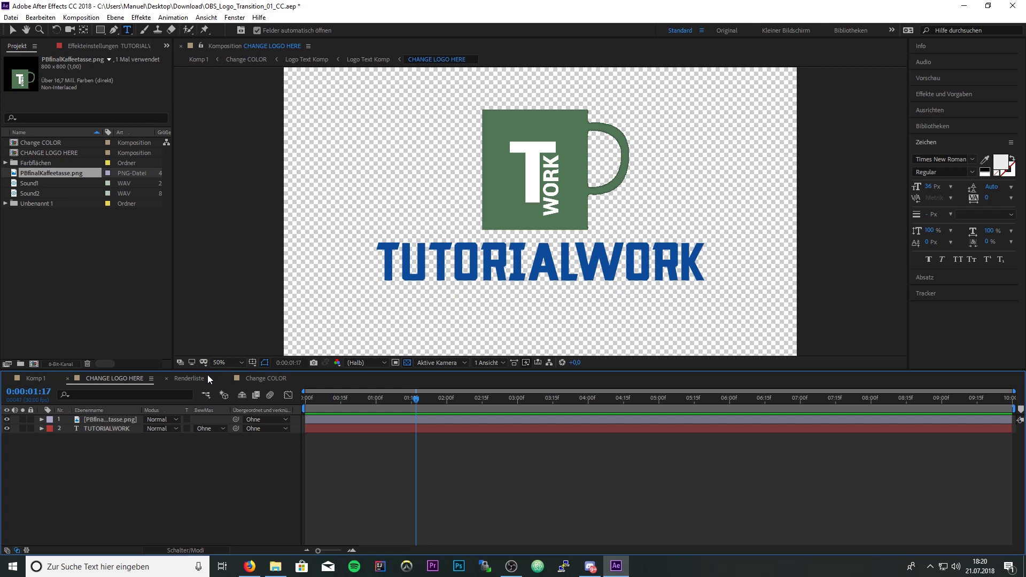
Play Komp 1 from the start with the new logo and text, and park the playhead at 0:00:01:25.
click(42, 379)
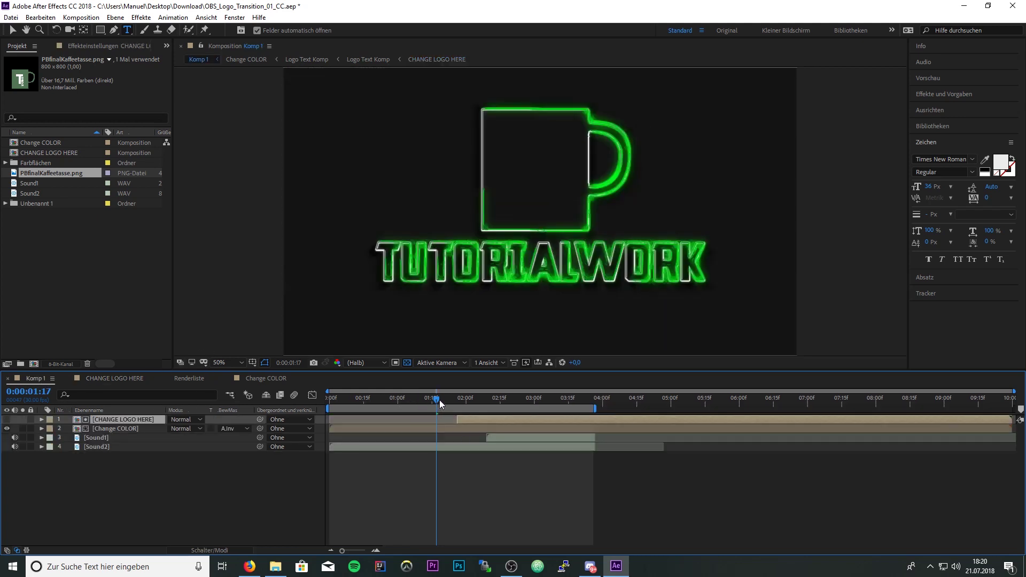
drag(440, 400, 227, 412)
key(space)
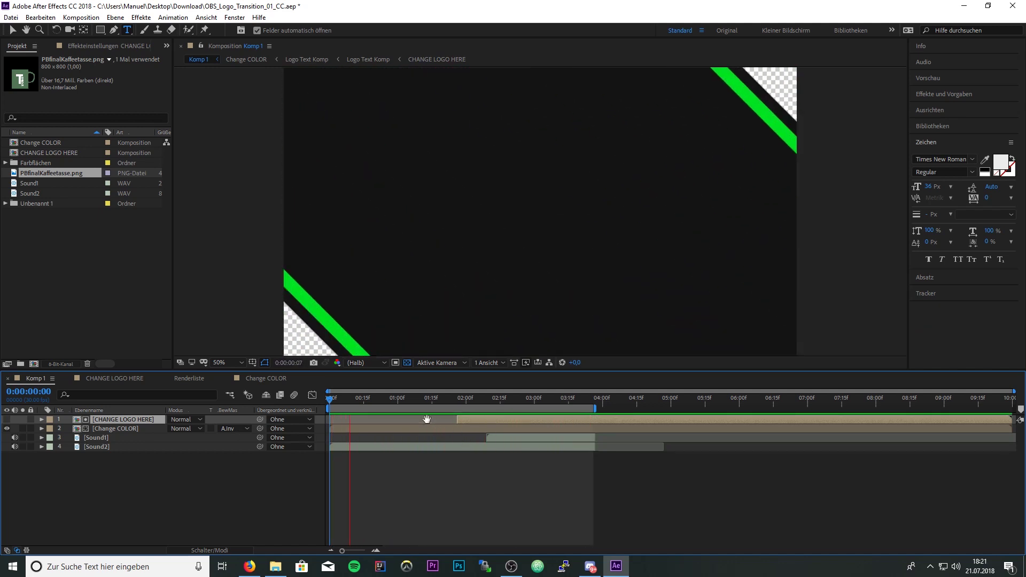
click(468, 396)
mouse_move(468, 396)
mouse_down()
mouse_move(428, 396)
mouse_move(455, 389)
mouse_up()
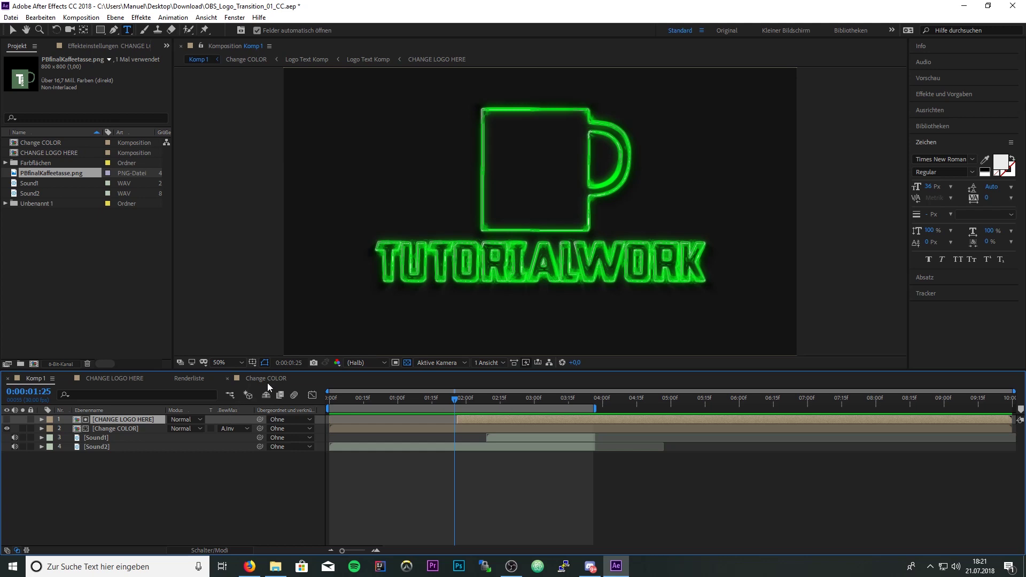
Set the Green layer's Füllwerkzeug colour in the Change COLOR composition to red BE0000.
double_click(128, 428)
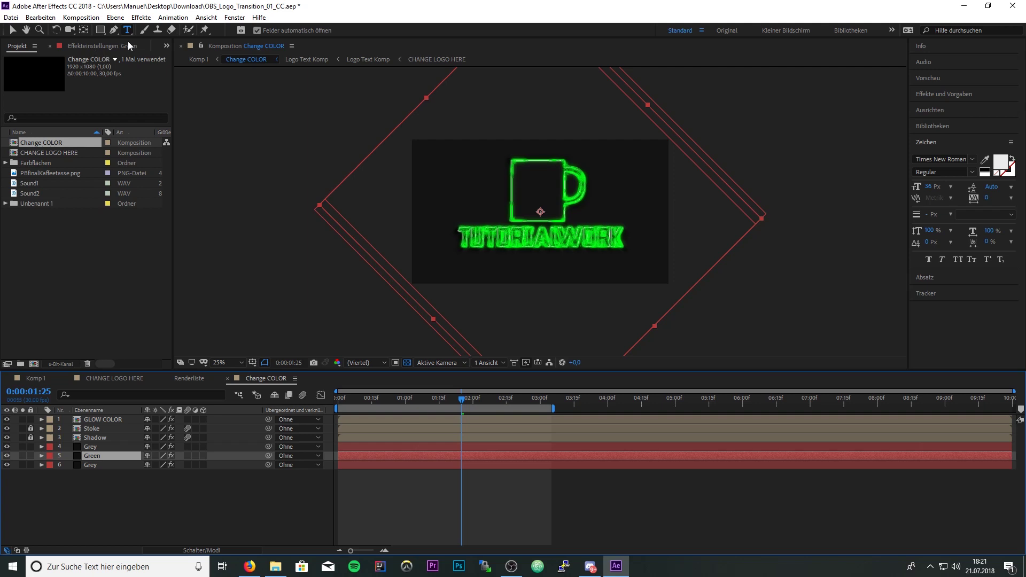
click(240, 17)
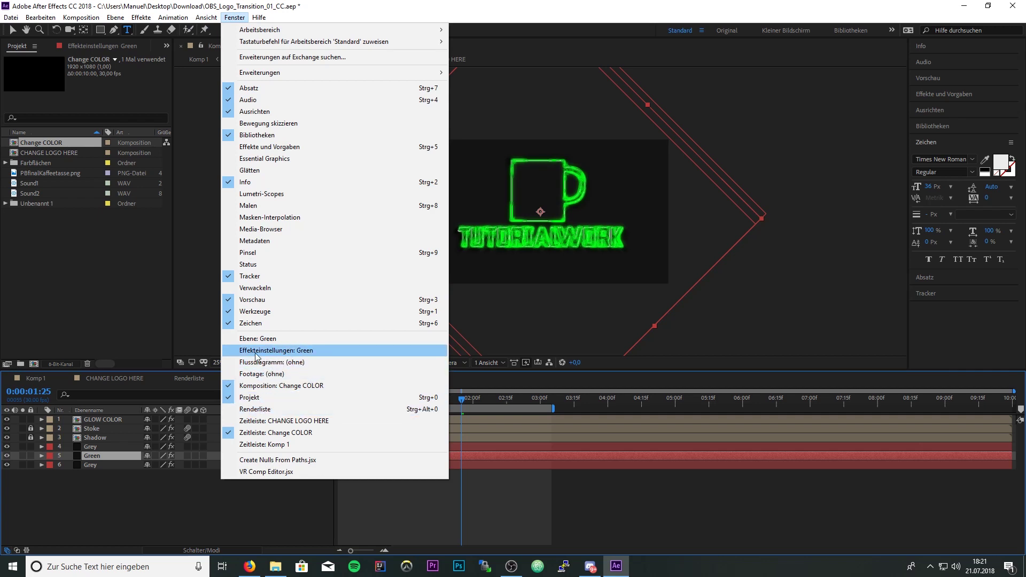
click(188, 493)
click(102, 47)
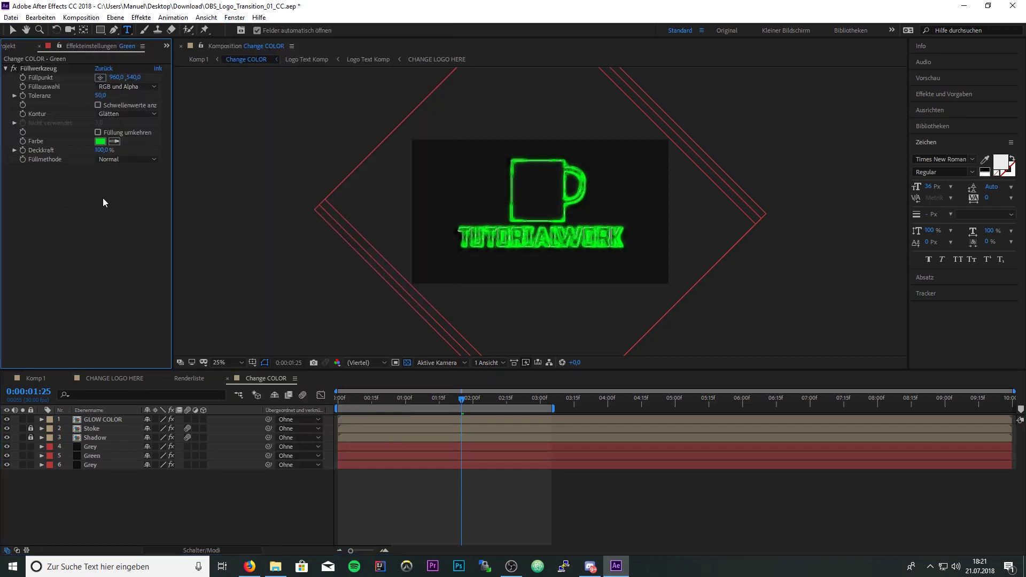
click(100, 141)
mouse_move(570, 270)
mouse_down()
mouse_move(570, 304)
mouse_move(545, 278)
mouse_move(556, 297)
mouse_move(531, 289)
mouse_move(570, 306)
mouse_move(550, 168)
mouse_up()
mouse_move(547, 204)
mouse_down()
mouse_move(579, 159)
mouse_move(634, 198)
mouse_move(550, 220)
mouse_move(553, 237)
mouse_up()
click(651, 204)
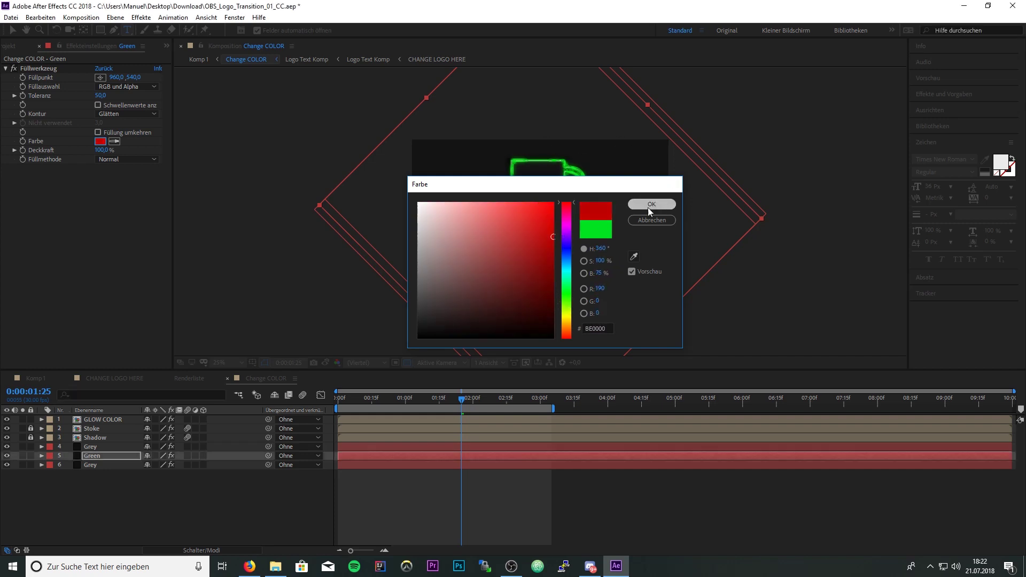
Preview the recoloured stripes at the start of the Change COLOR composition, and park the playhead at 0:00:00:05.
key(space)
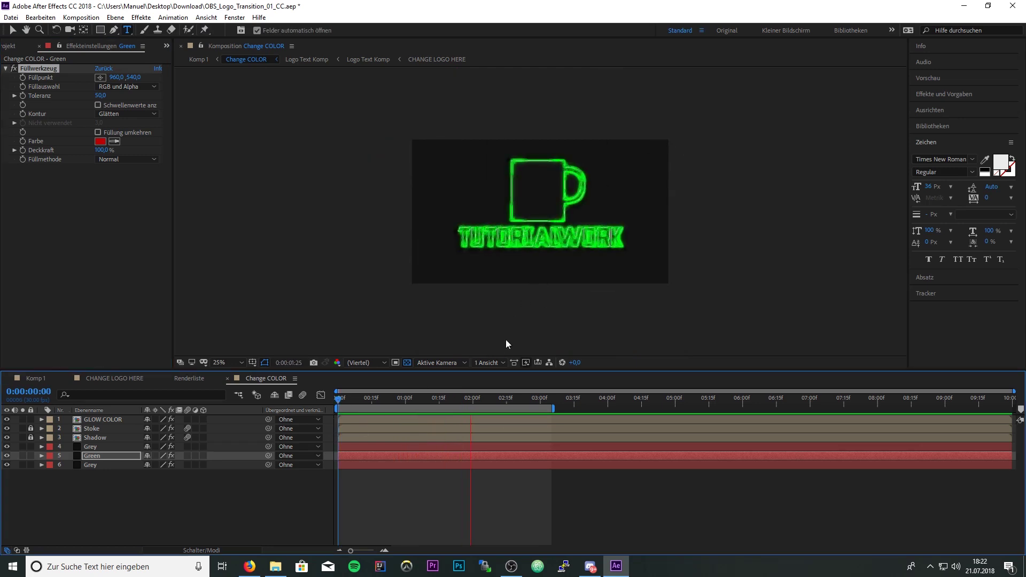
drag(355, 401, 348, 406)
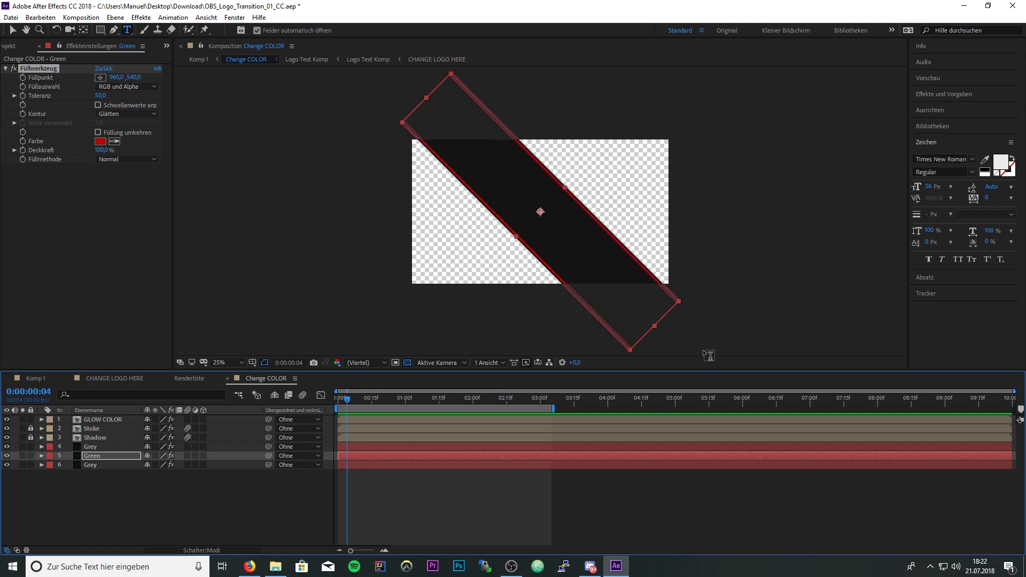
key(Home)
key(space)
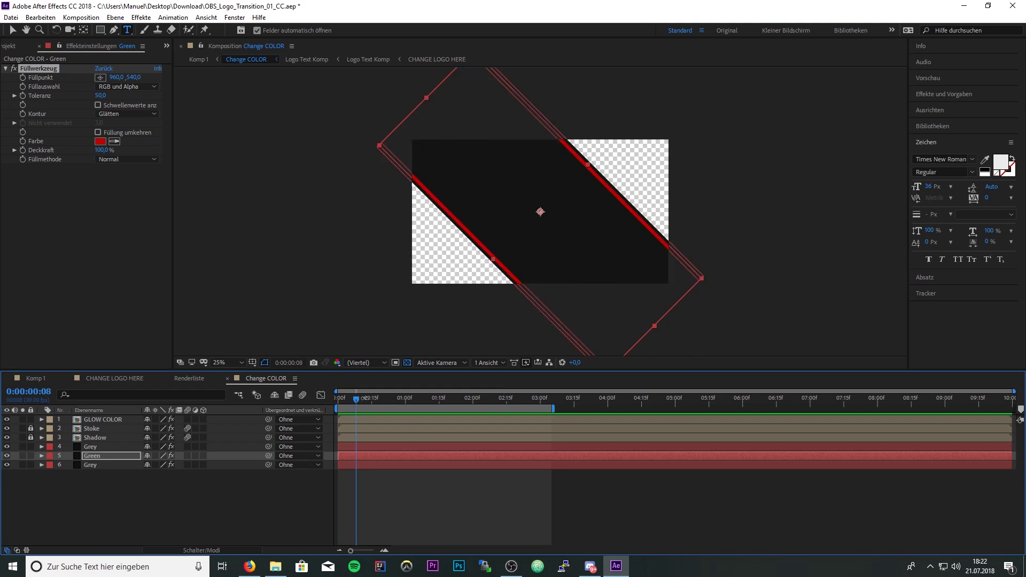
key(space)
drag(345, 398, 349, 397)
Set the Füllwerkzeug colour of the upper Grey layer (layer 4) in the Change COLOR composition to dark grey 171717.
click(117, 448)
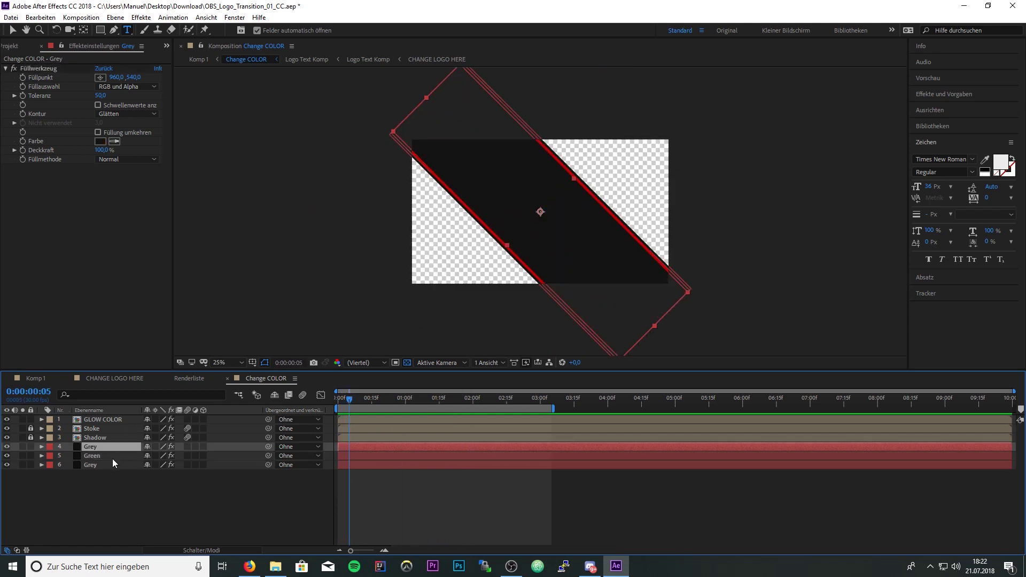
click(100, 141)
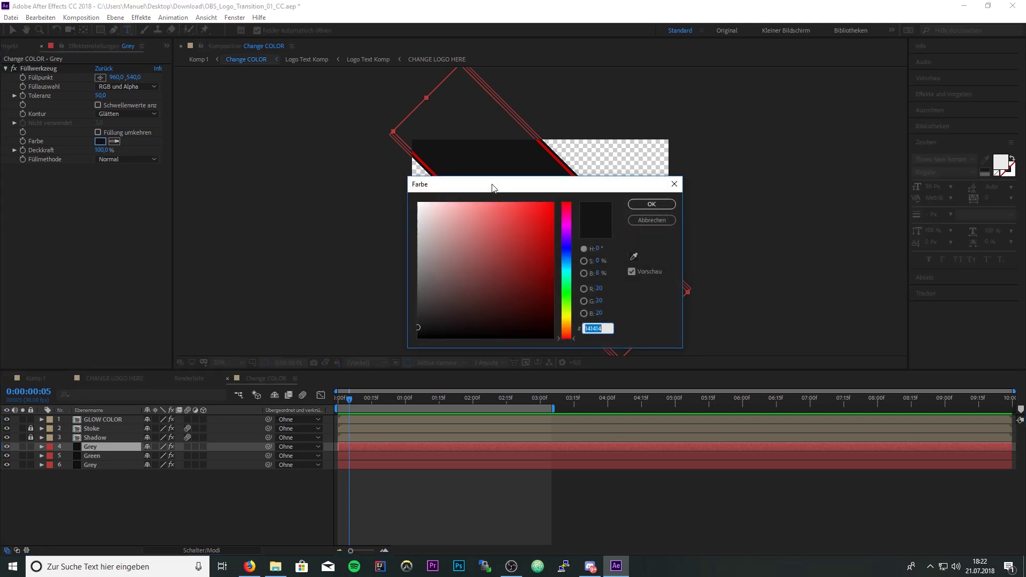
drag(492, 185, 438, 307)
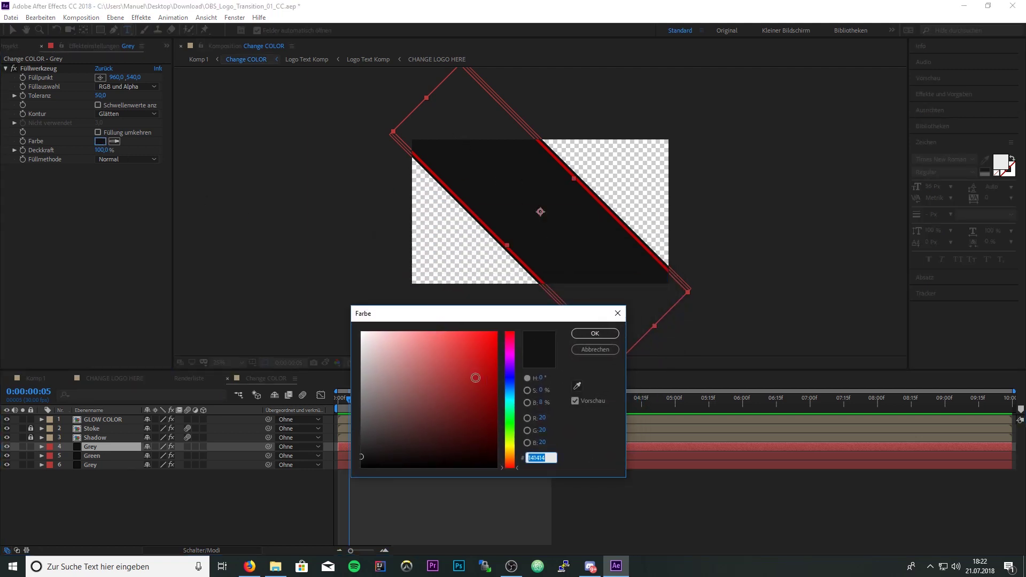
drag(379, 457, 208, 391)
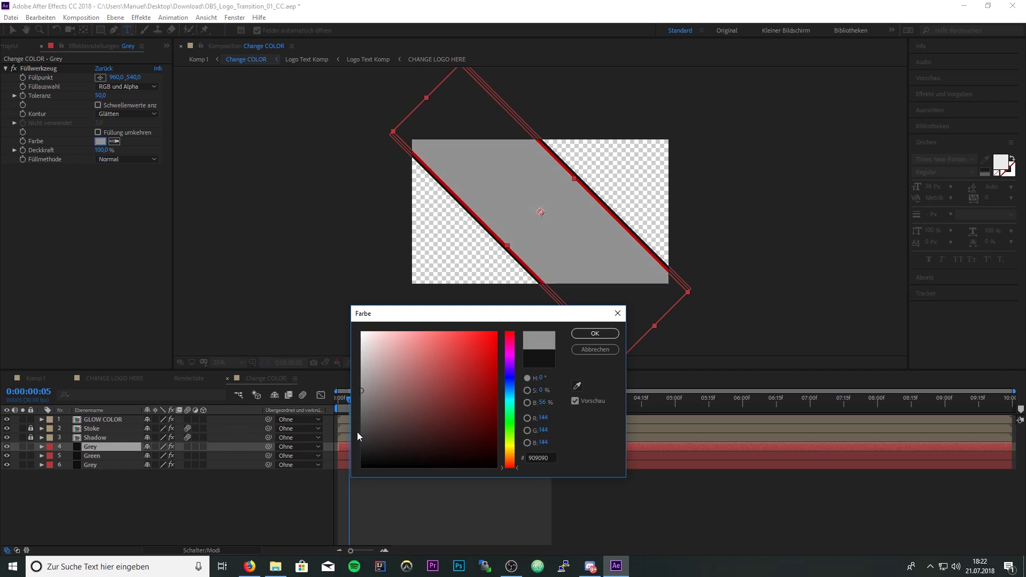
drag(373, 432, 331, 458)
drag(548, 459, 521, 463)
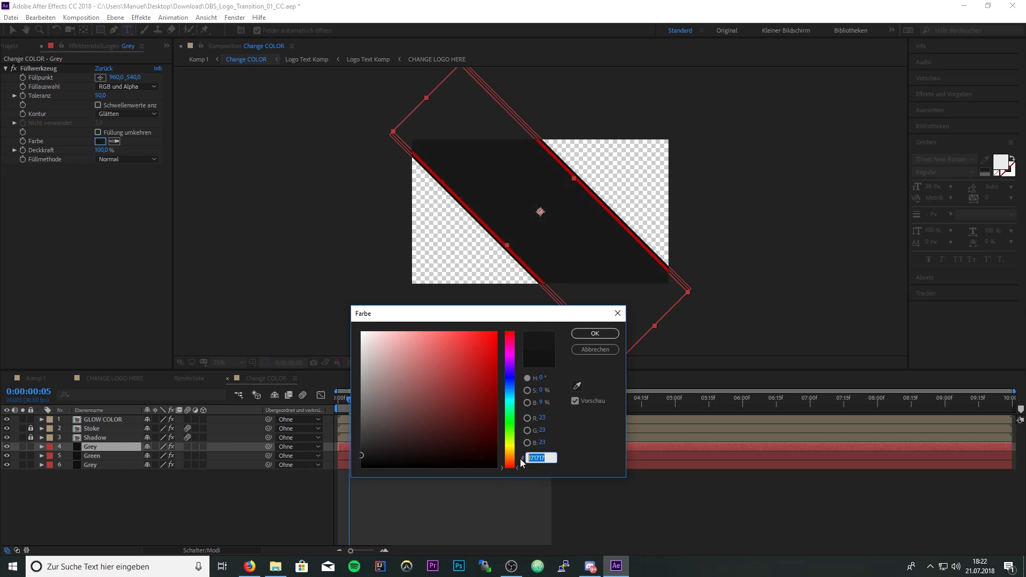
click(588, 336)
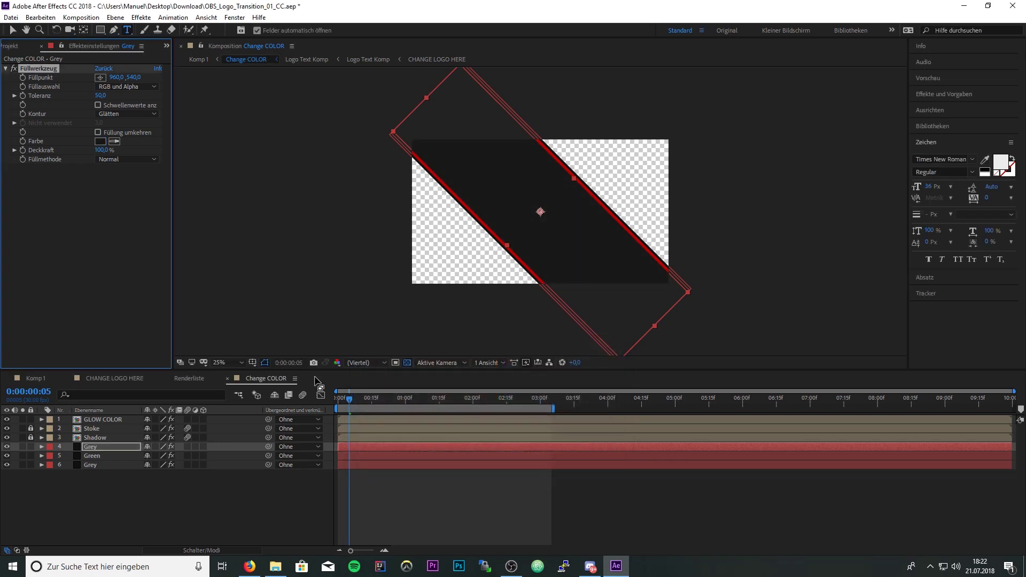
Give the lower Grey layer (layer 6) the Füllwerkzeug colour 171717.
click(133, 465)
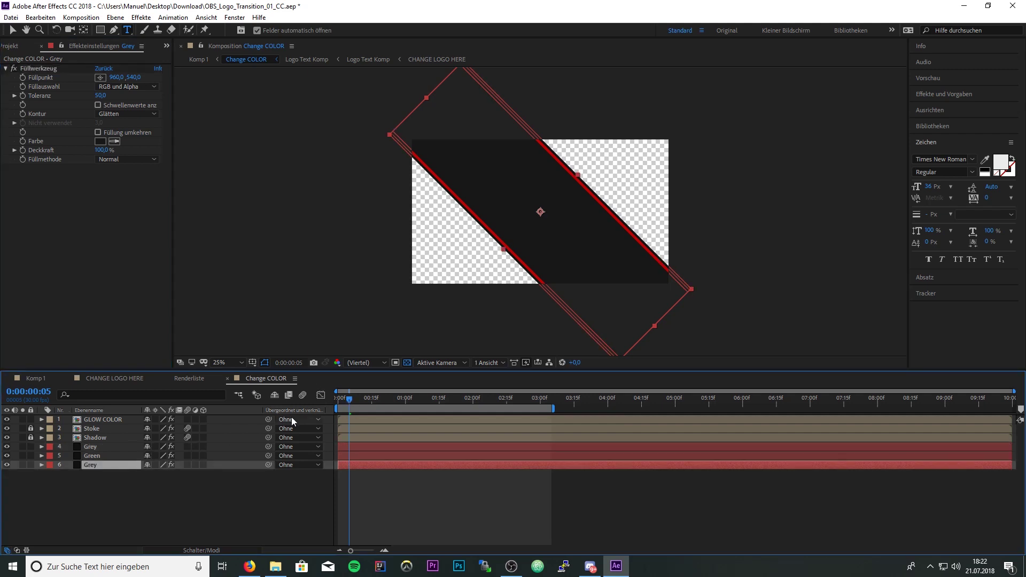
mouse_move(352, 402)
mouse_down()
mouse_move(460, 399)
mouse_move(347, 392)
mouse_up()
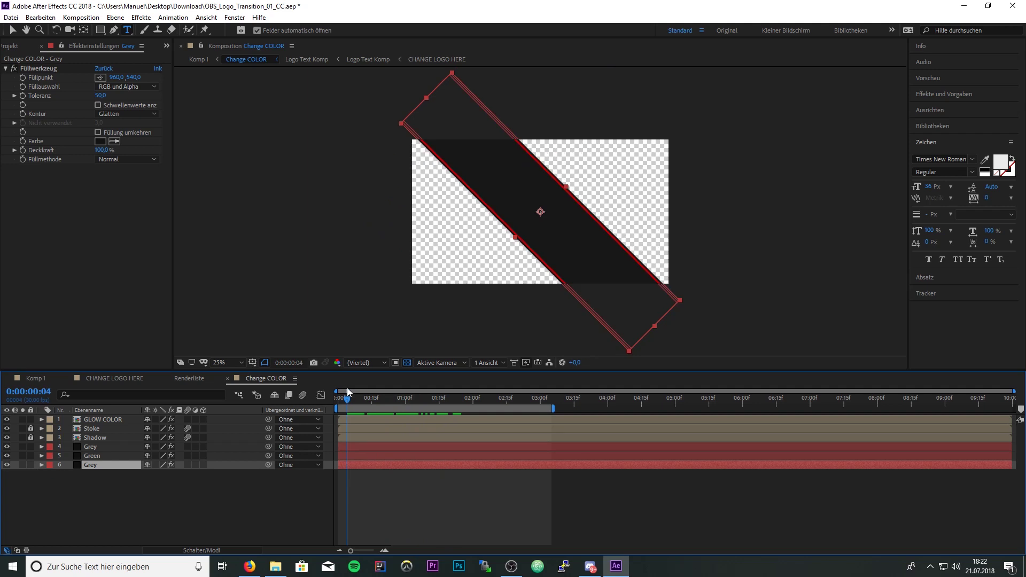
click(100, 141)
text(171717)
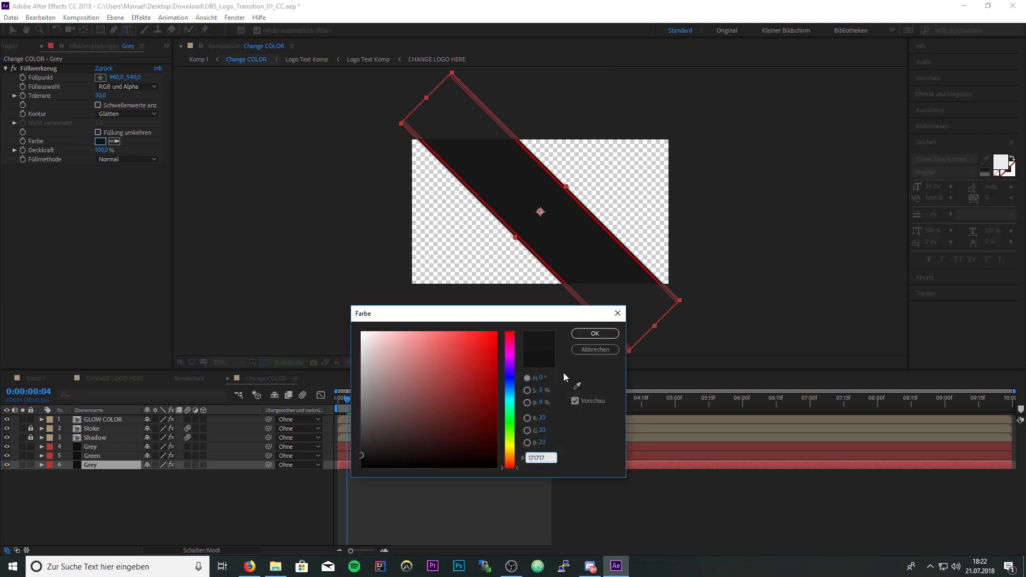
click(595, 333)
Play to 0:00:02:07 and change the green in the GLOW COLOR layer's Colorama output cycle to red with RGB 205, 22, 22.
key(space)
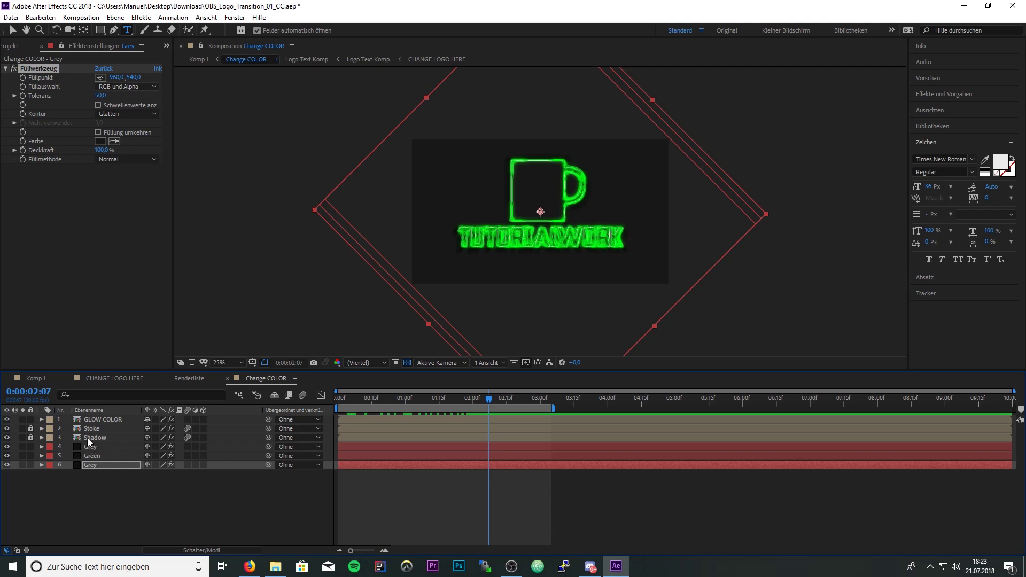
click(107, 421)
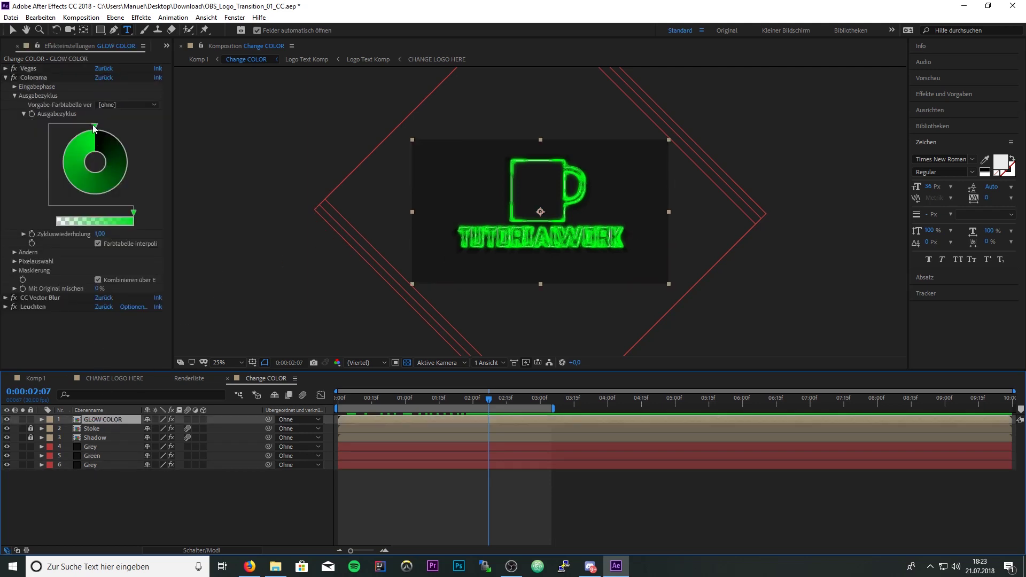
click(96, 129)
double_click(95, 129)
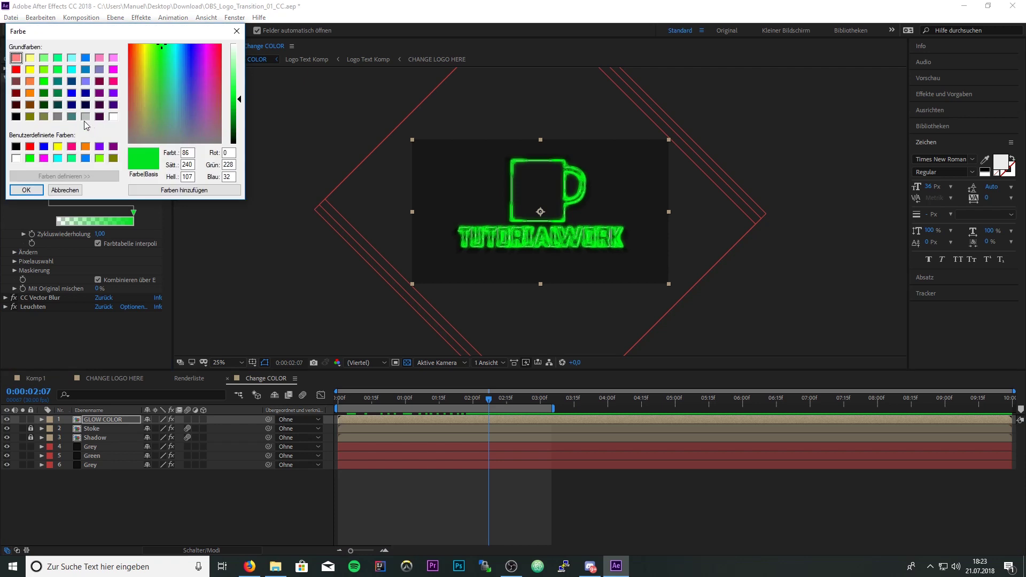
drag(54, 37, 184, 175)
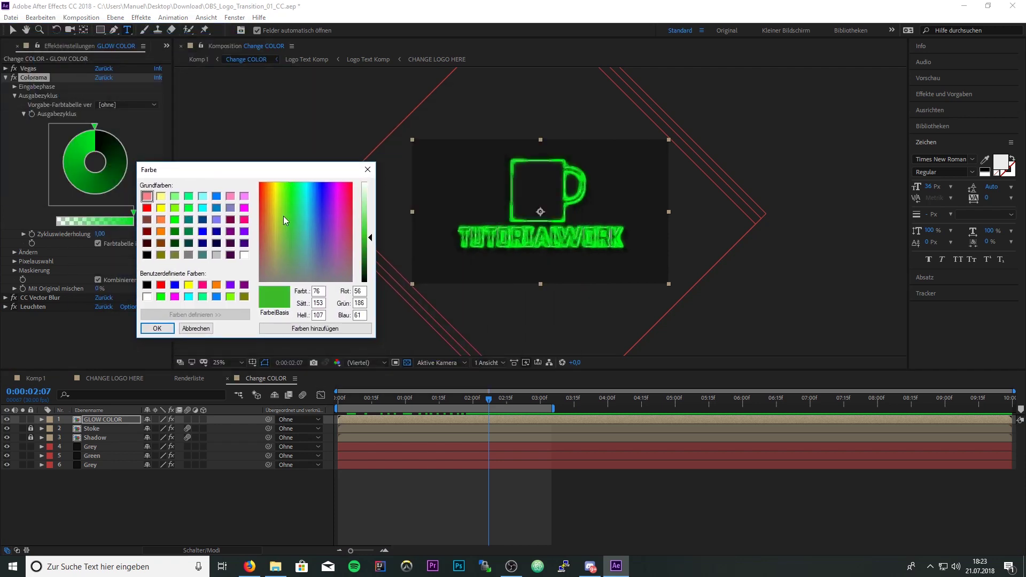
drag(284, 216, 259, 201)
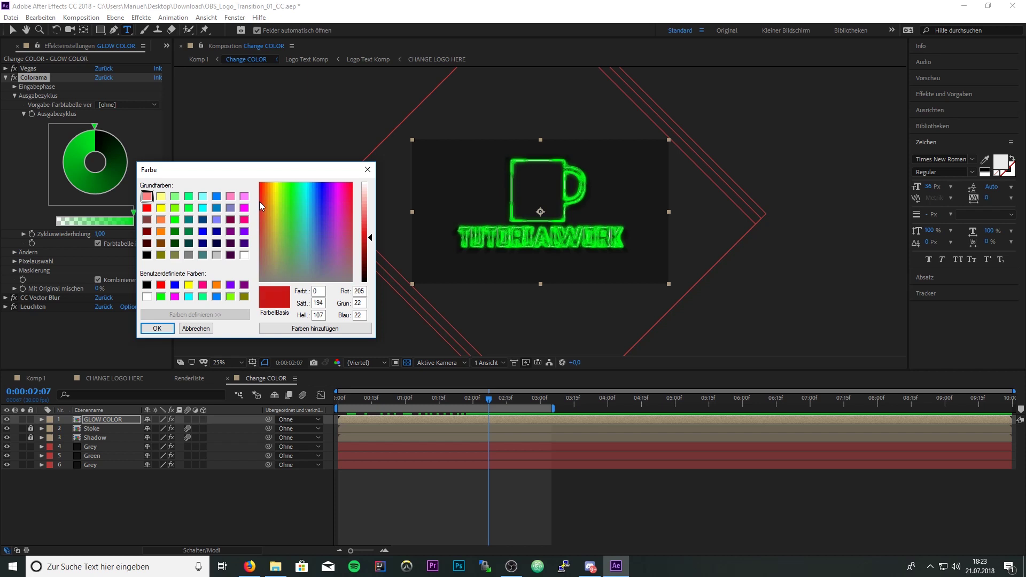
click(159, 330)
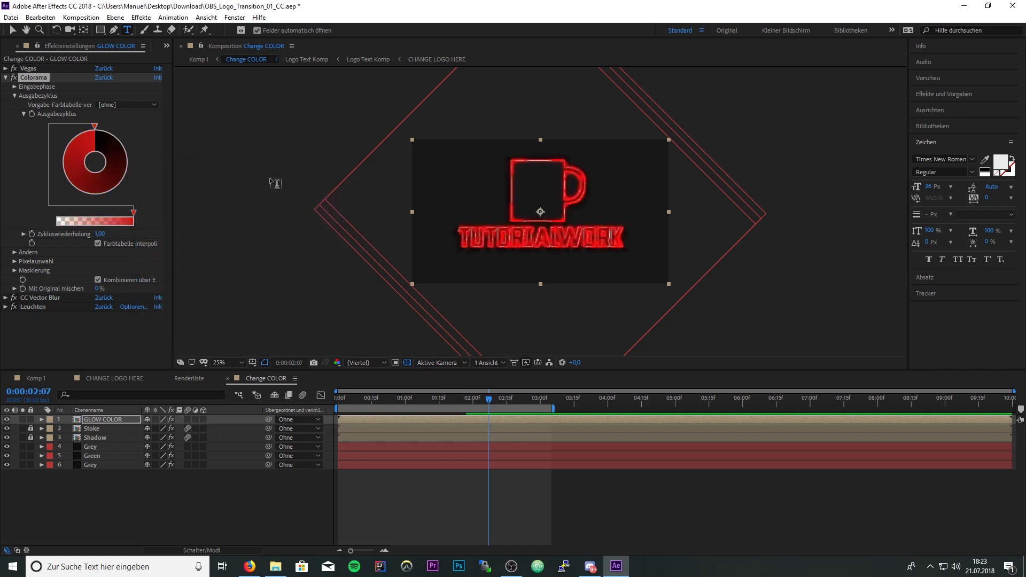
Play Komp 1 from the start to check the new colours, and park the playhead at 0:00:01:21.
click(42, 381)
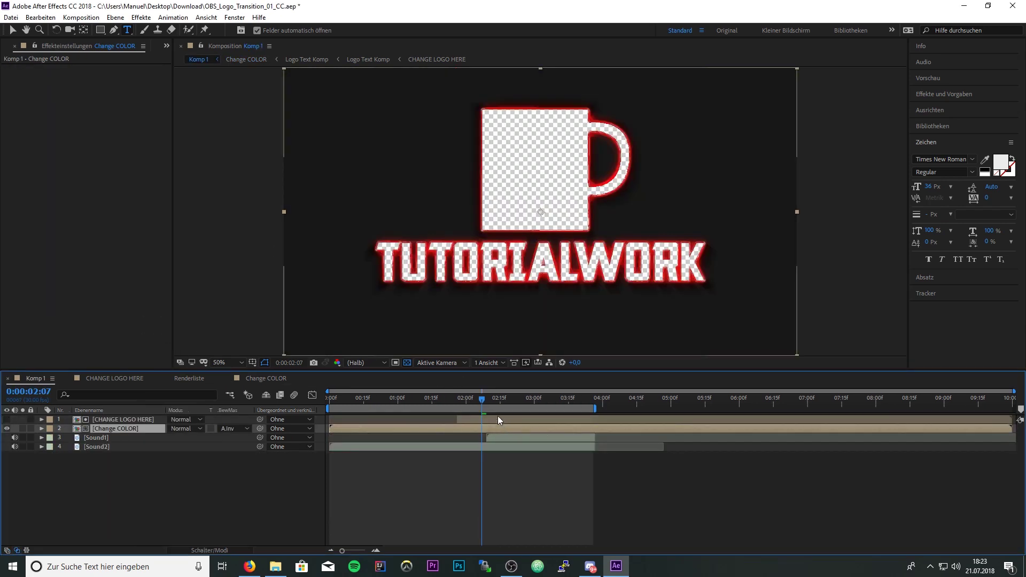
key(Home)
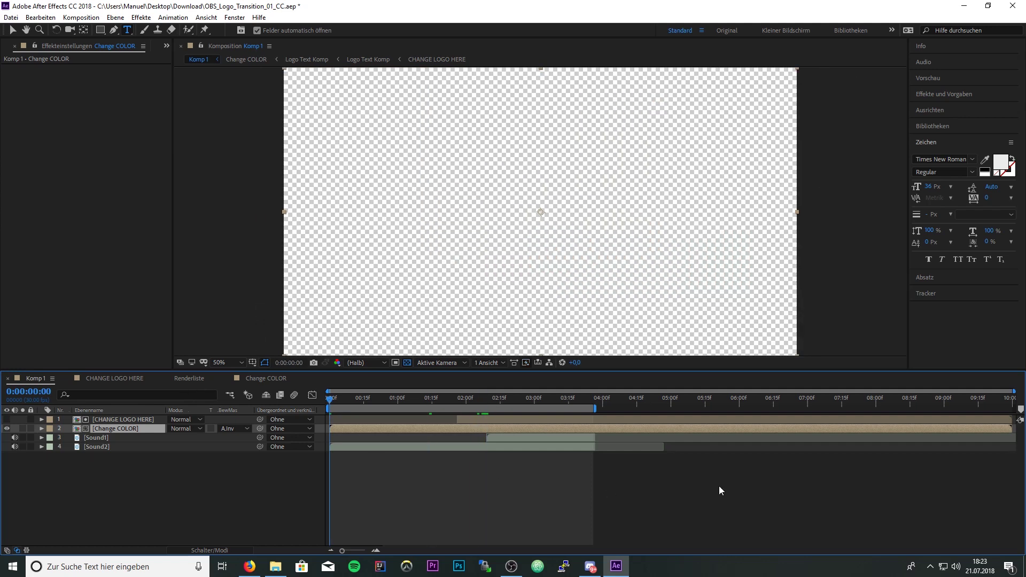
key(space)
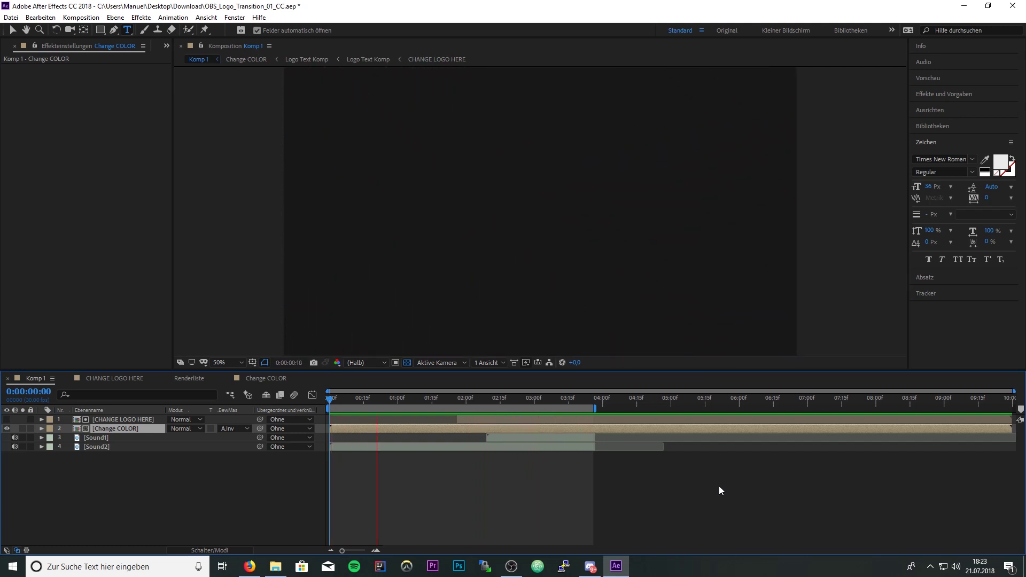
drag(372, 416, 462, 409)
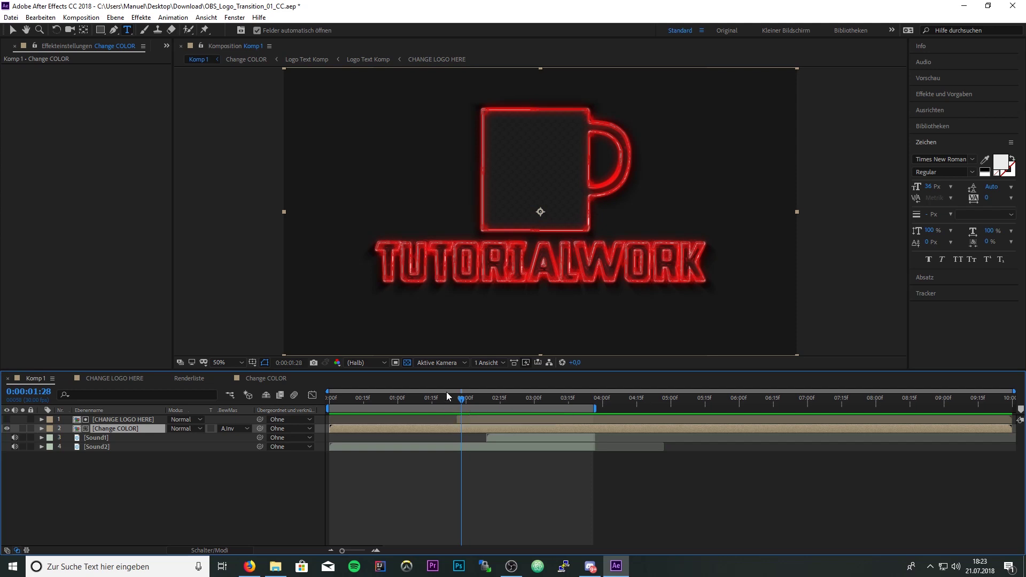
click(445, 398)
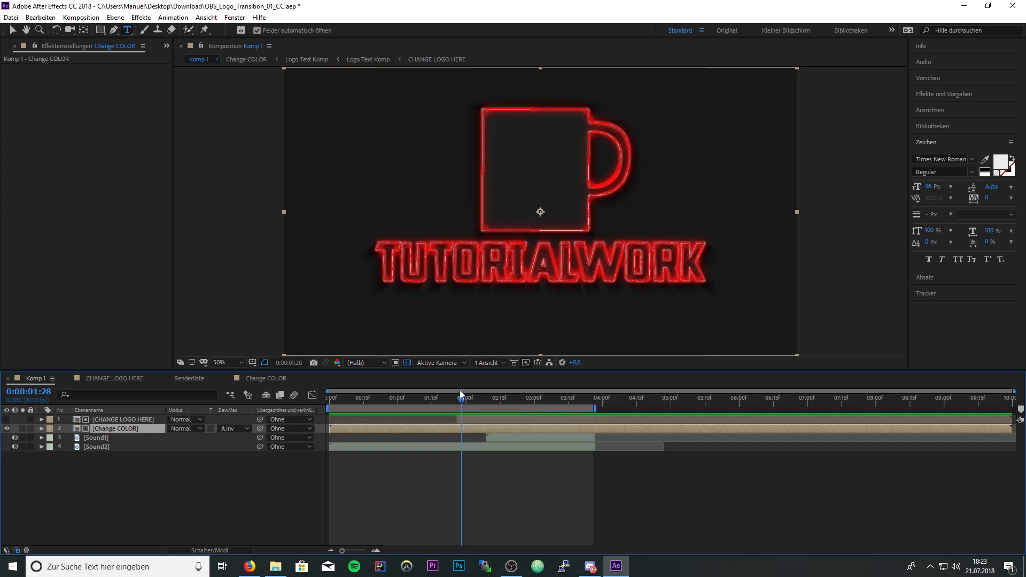
Add Komp 1 to the render queue and remove the old finished render item from it.
click(83, 18)
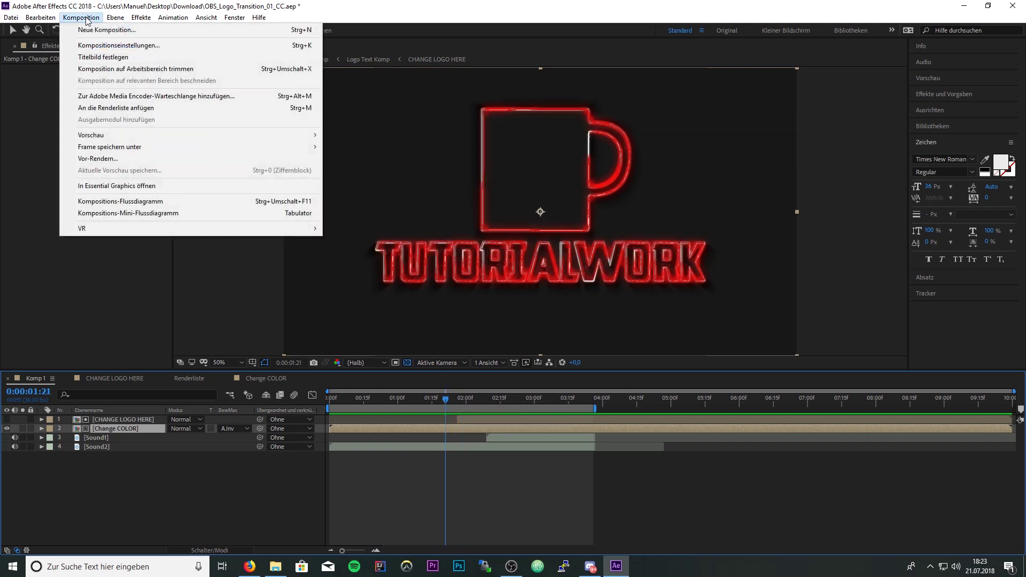
click(148, 112)
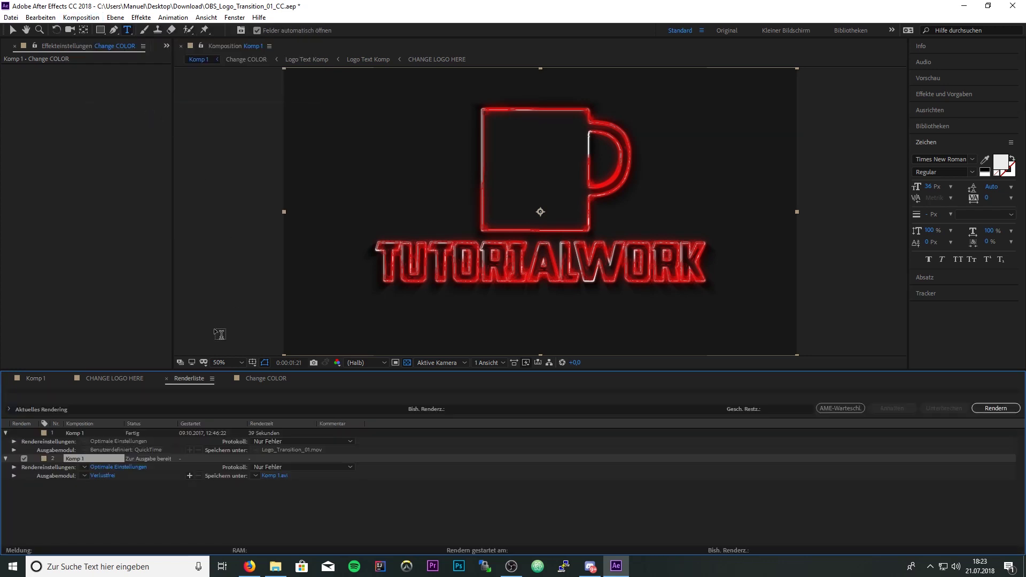
click(69, 436)
key(Delete)
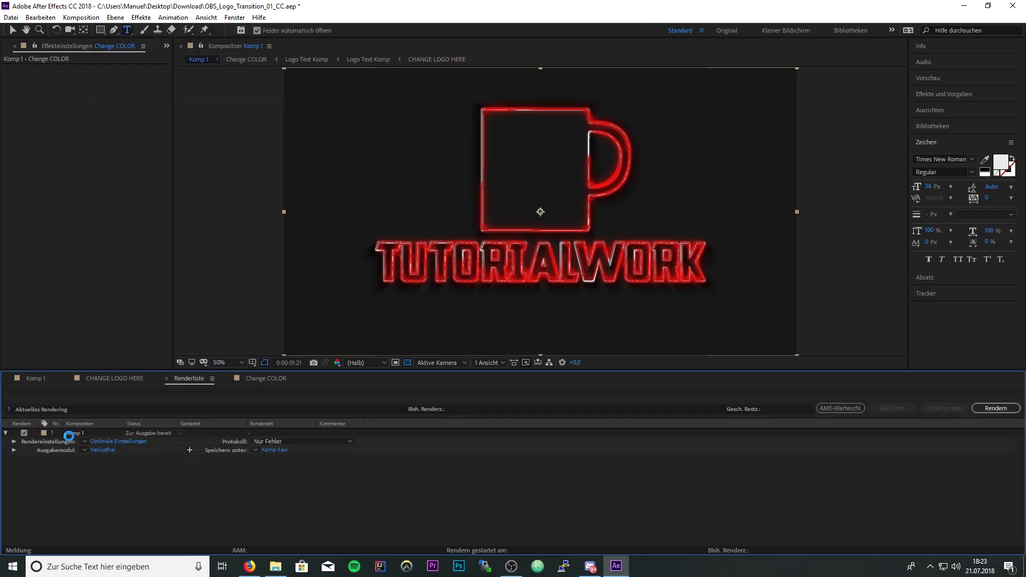
Set the output module's video channels to RGB + Alphakanal, keeping the AVI format.
click(103, 450)
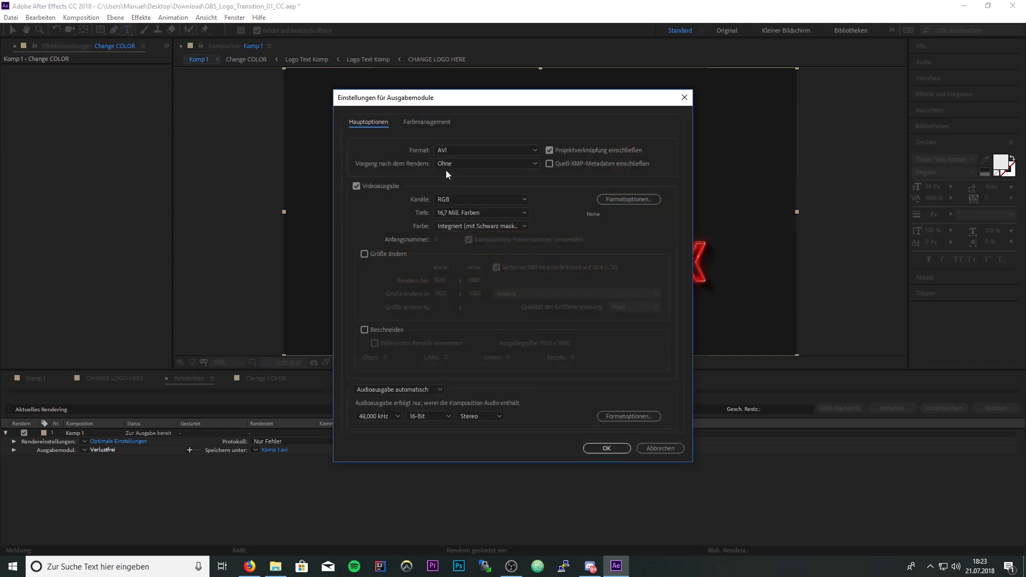
click(461, 198)
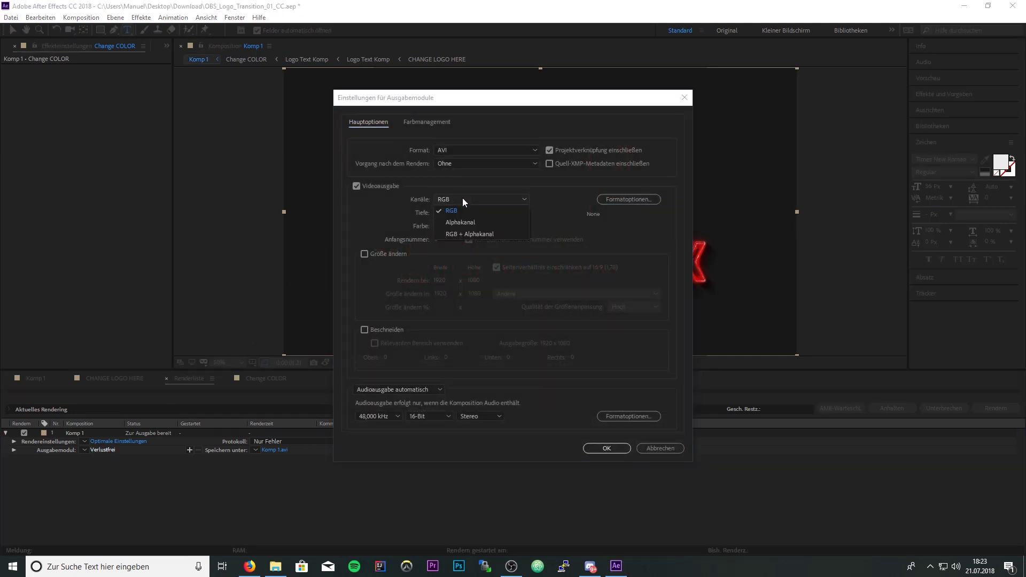
click(466, 233)
click(589, 450)
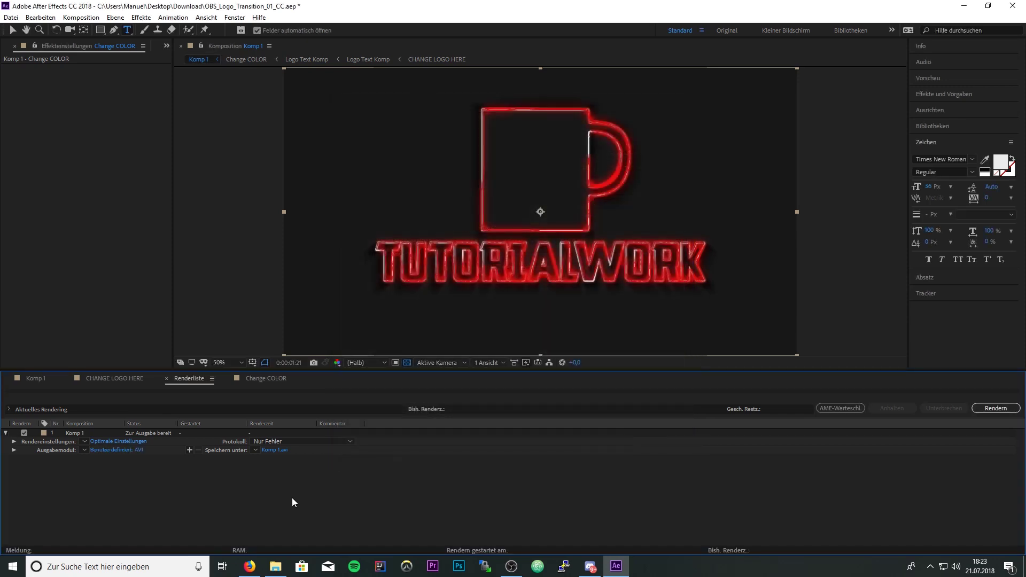
Set the output file to Fertig on the Desktop and render the composition.
click(281, 449)
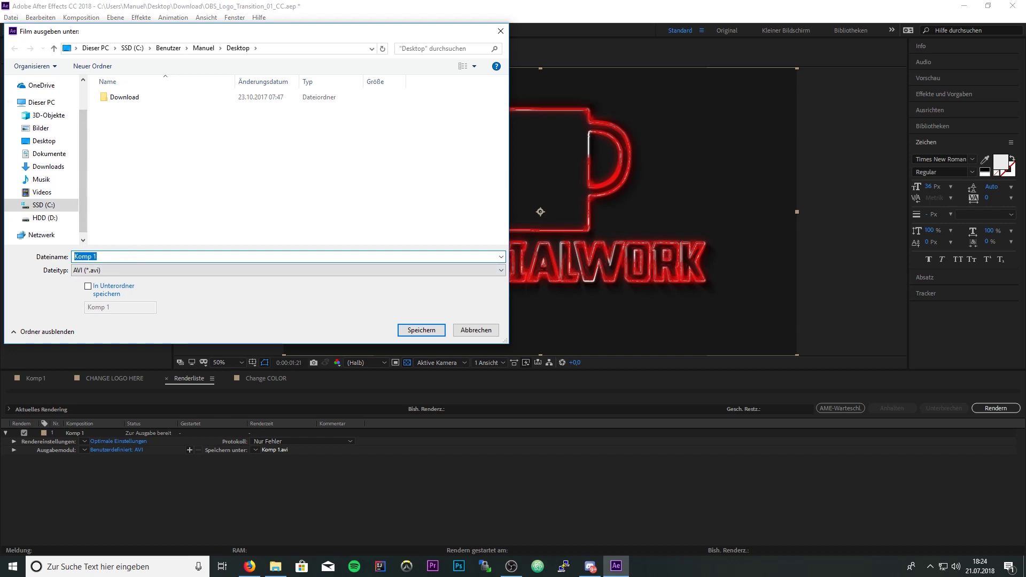
text(Fertig)
key(Return)
click(996, 407)
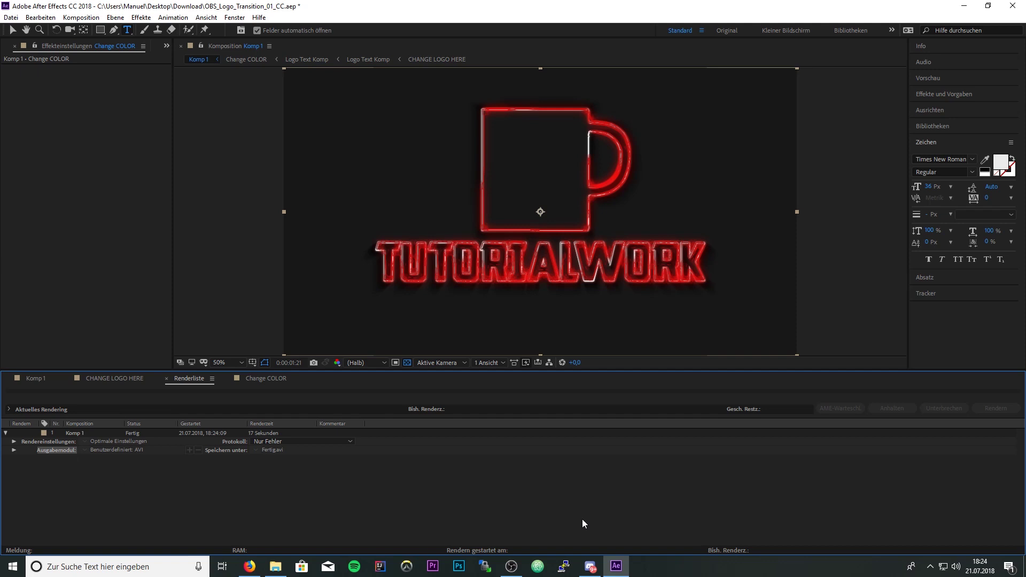
Close After Effects without saving the project, and move the rendered Fertig video to a free spot near the desktop's centre.
click(1012, 6)
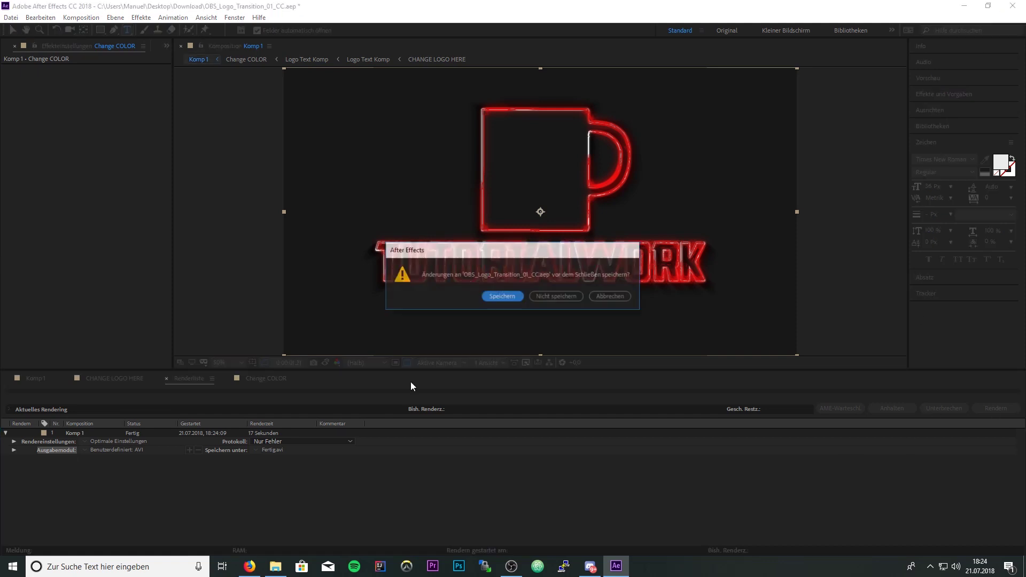
click(549, 297)
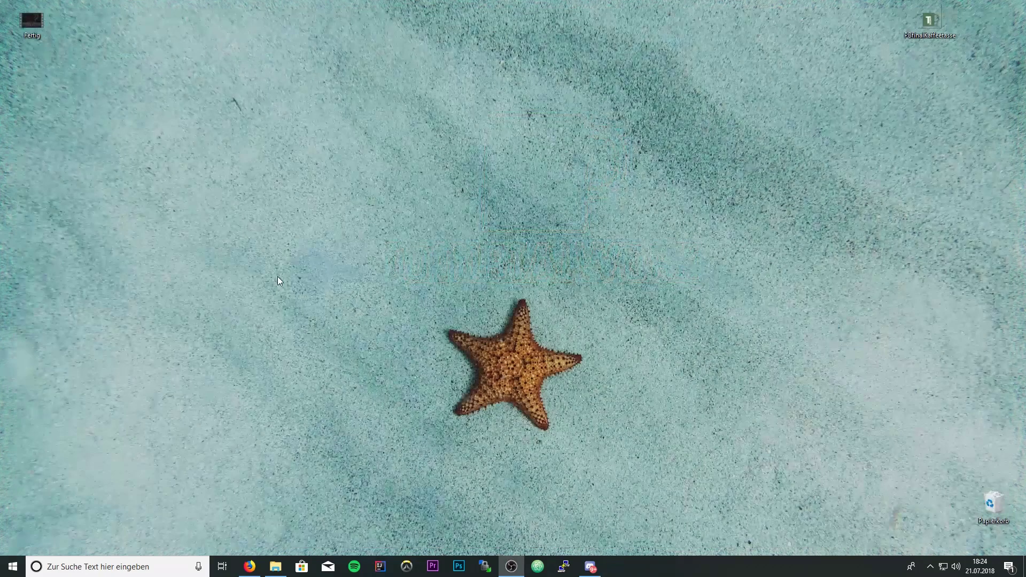
drag(42, 24, 721, 188)
drag(933, 24, 1001, 33)
drag(739, 185, 644, 188)
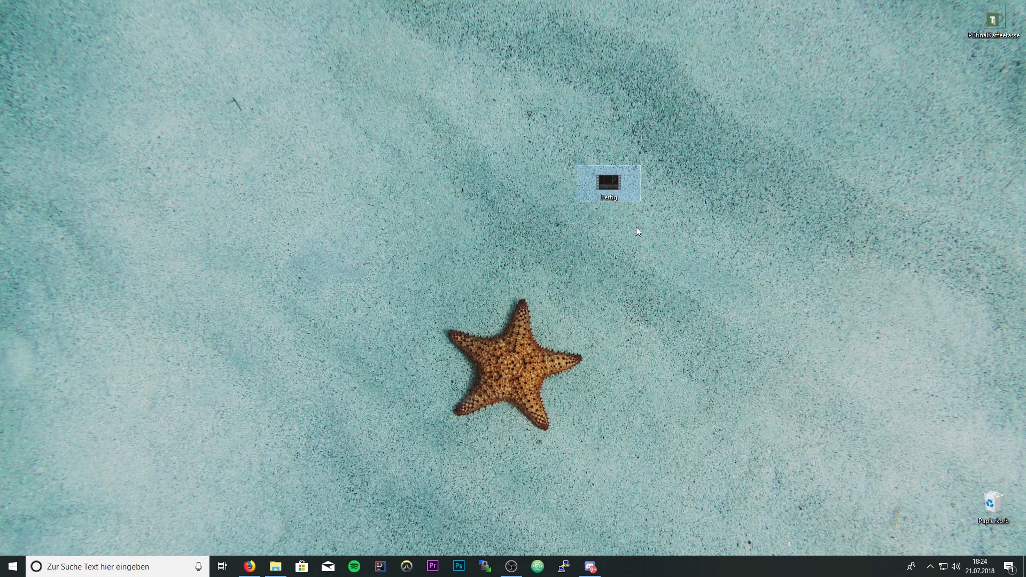
Watch the Fertig video in Filme & TV, scrub back through the logo animation to its start, and close the player.
double_click(610, 189)
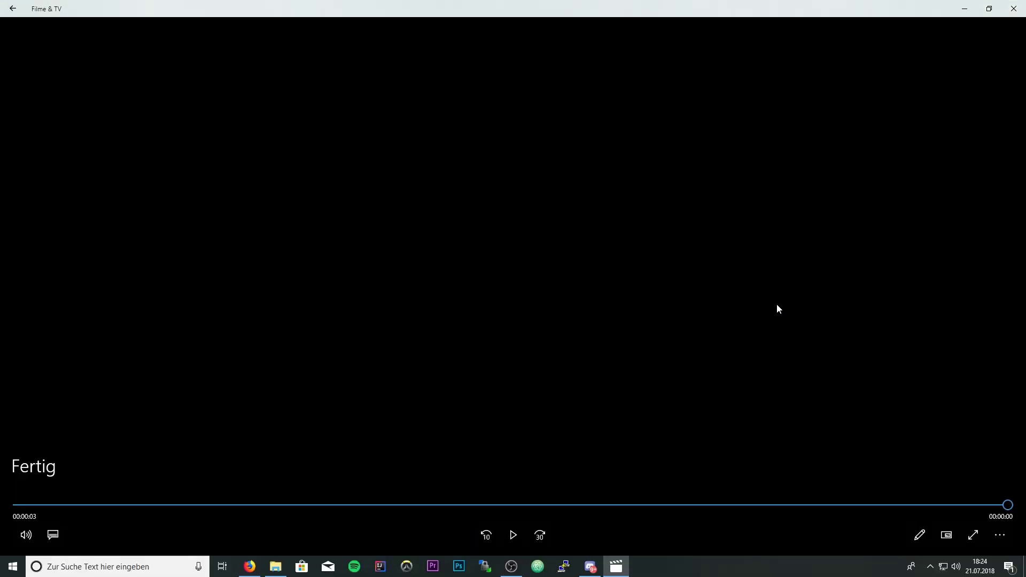
drag(695, 505, 591, 505)
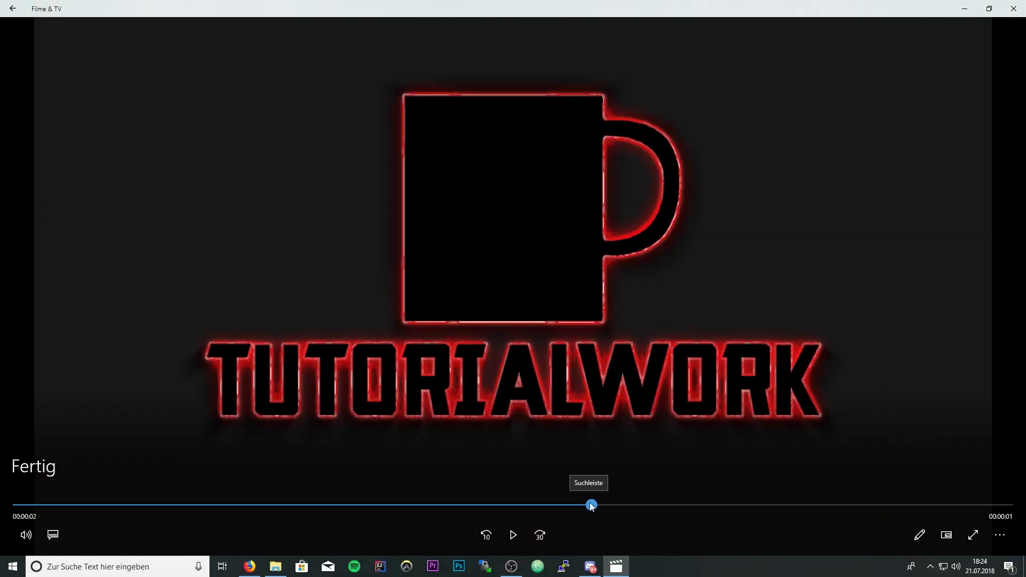
drag(592, 505, 453, 505)
drag(390, 458, 18, 442)
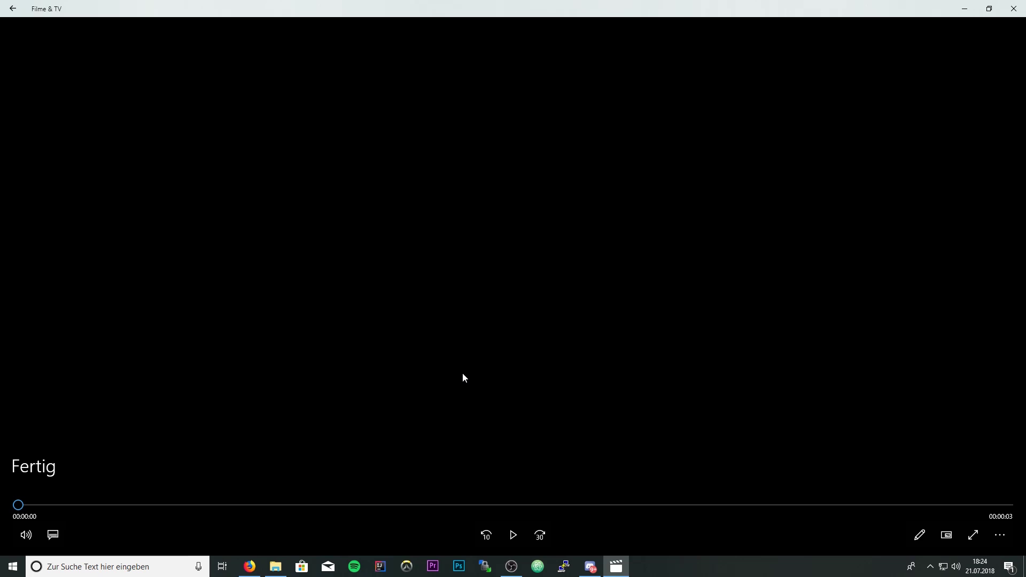
click(1014, 8)
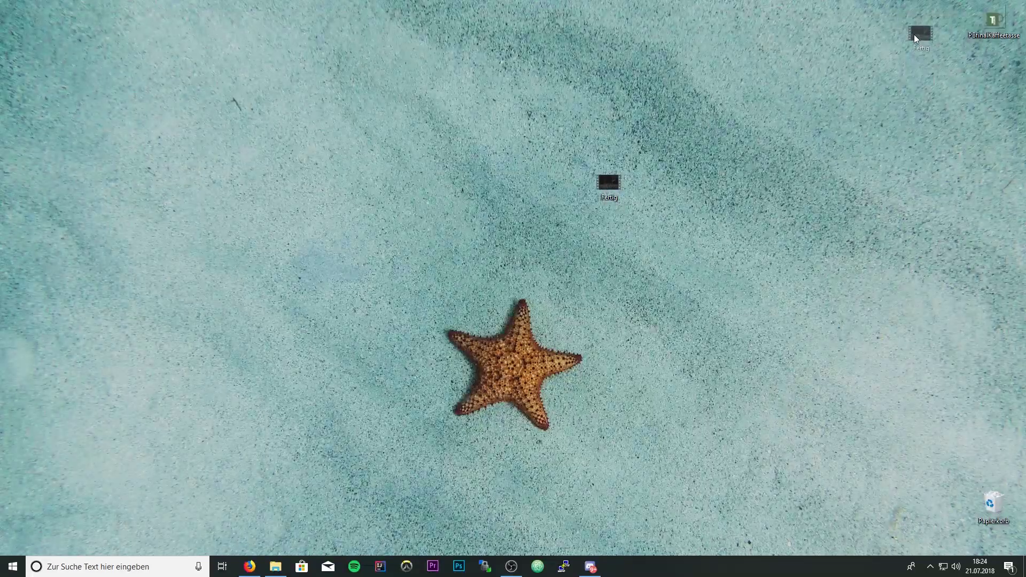
Move the Fertig video near the upper desktop shortcut, switch to OBS and add a Stinger scene transition named Übergang.
drag(914, 35, 915, 35)
click(511, 565)
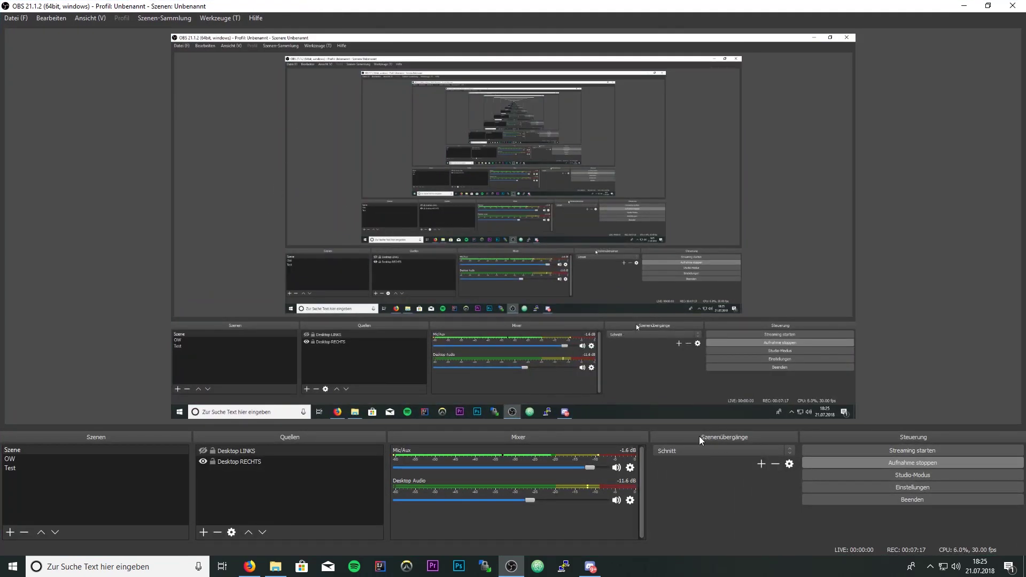
click(761, 463)
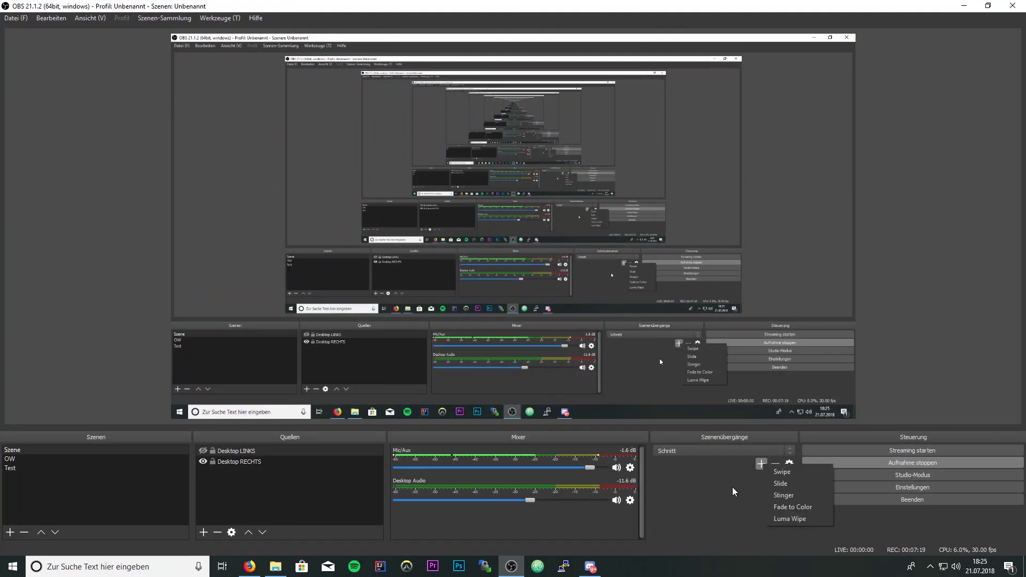
click(783, 495)
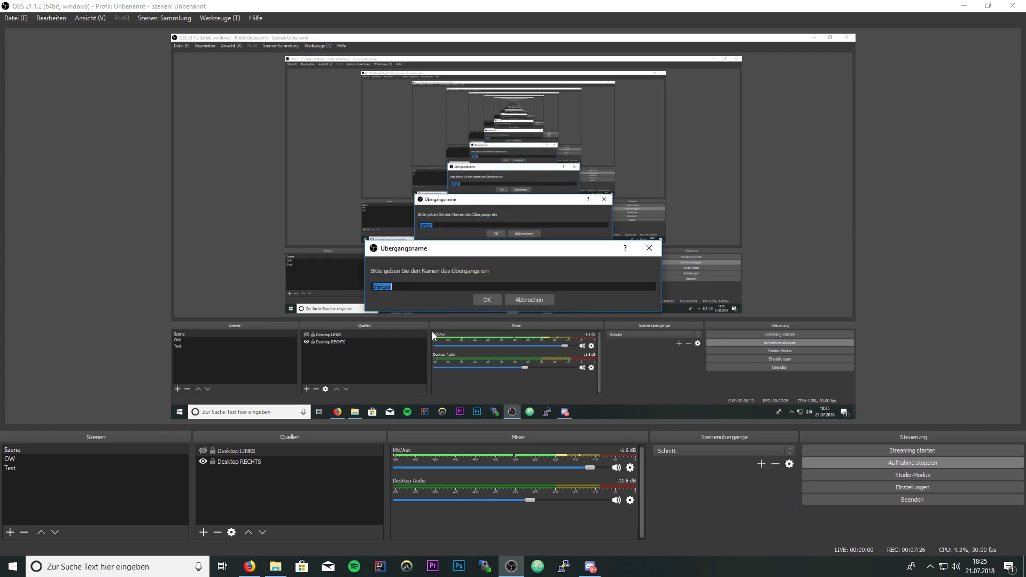
text(Übergang)
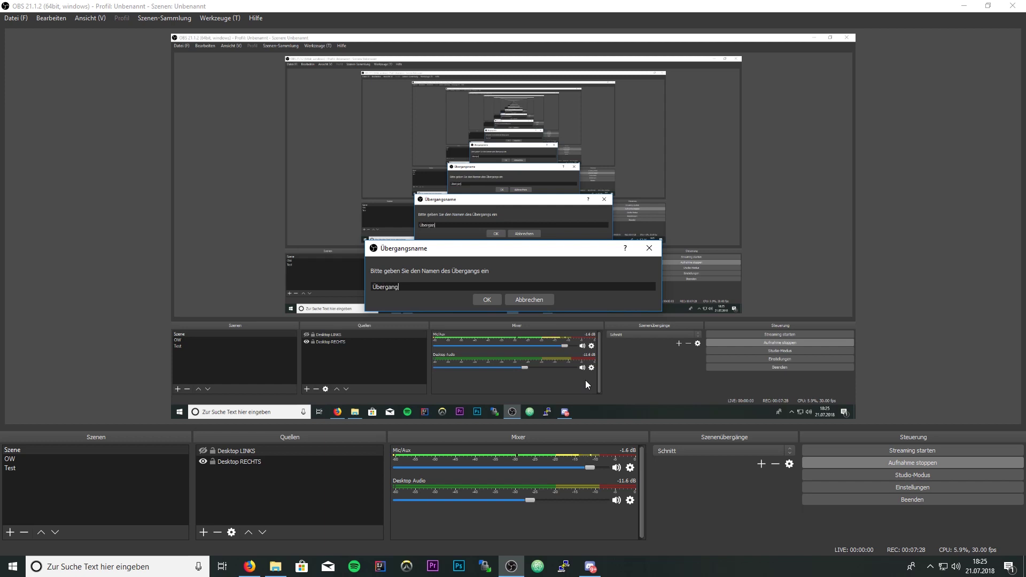
click(477, 302)
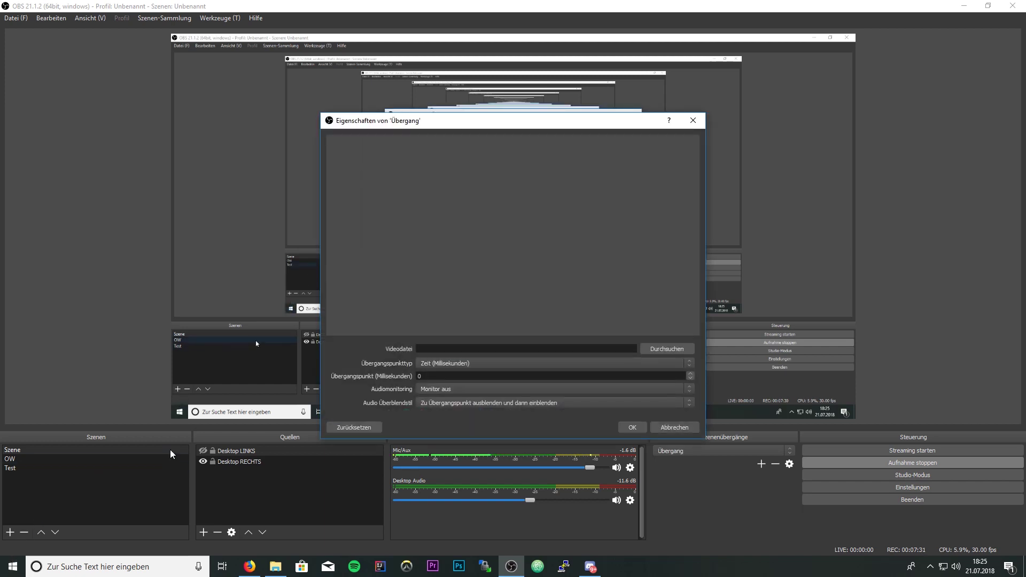
Assign Fertig.avi from the Desktop as the Übergang transition's video file and accept its properties.
click(666, 348)
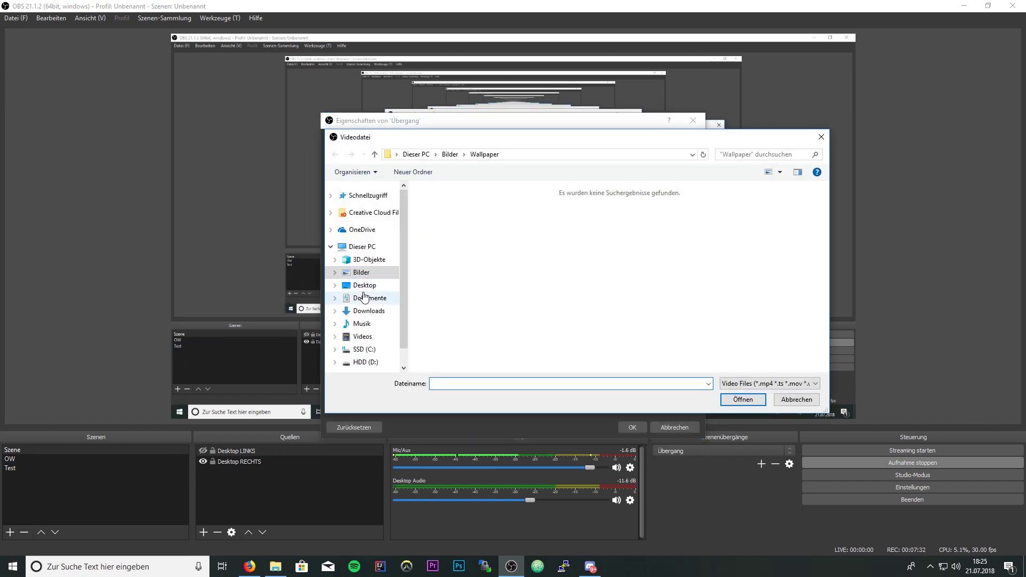
click(364, 286)
double_click(512, 243)
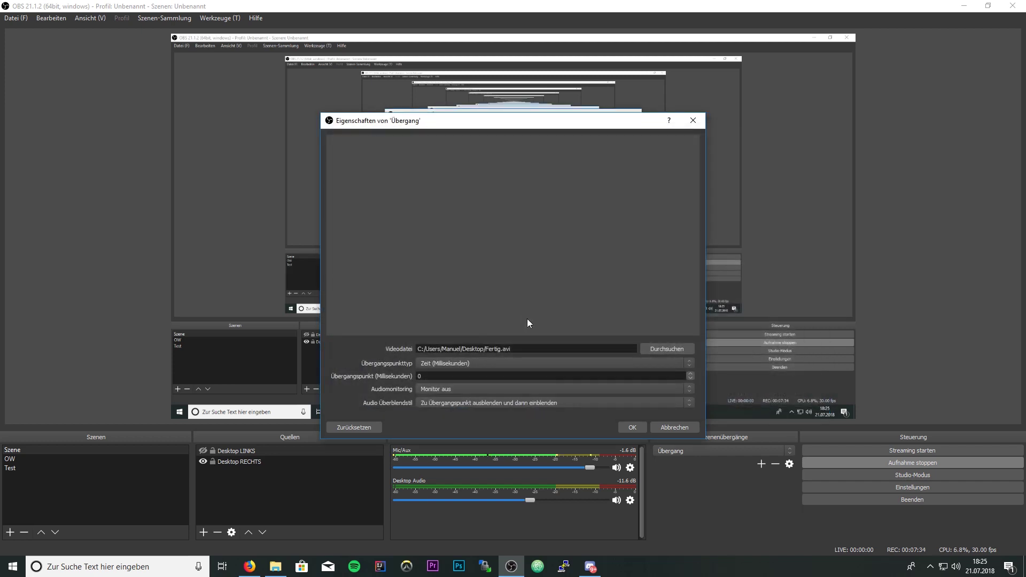
click(632, 427)
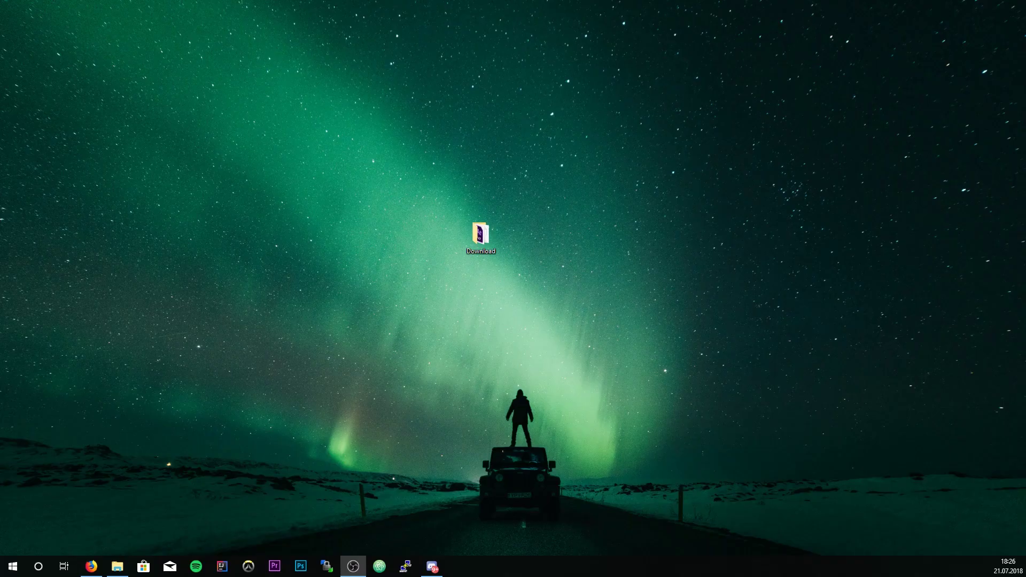